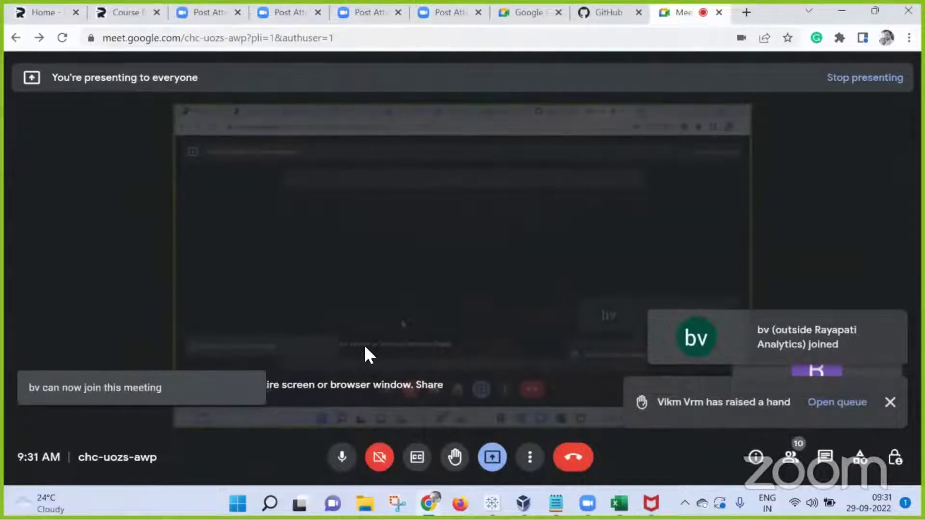
Step: Stop sharing your own screen from the Google Meet Present menu
click(492, 459)
click(525, 413)
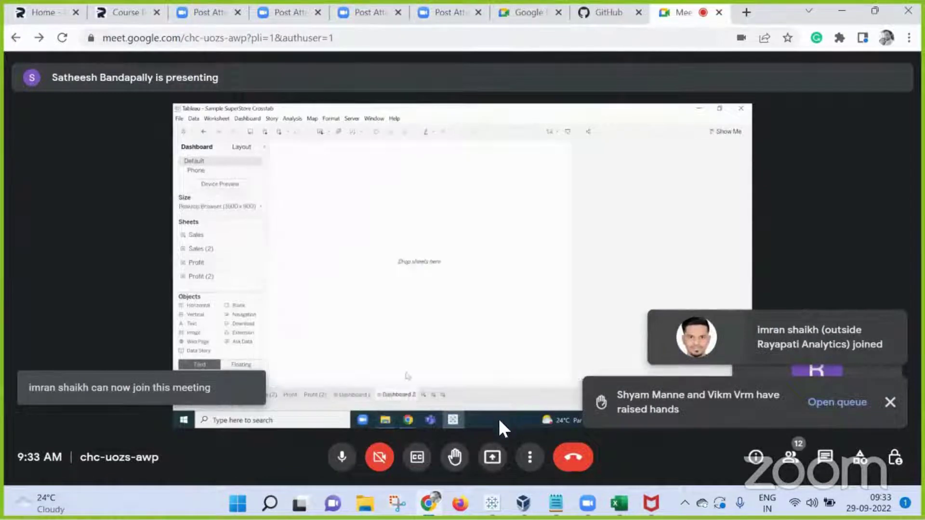
Step: Take over the Meet presentation with your entire screen, with Tableau's Book2 in front
click(492, 457)
click(576, 364)
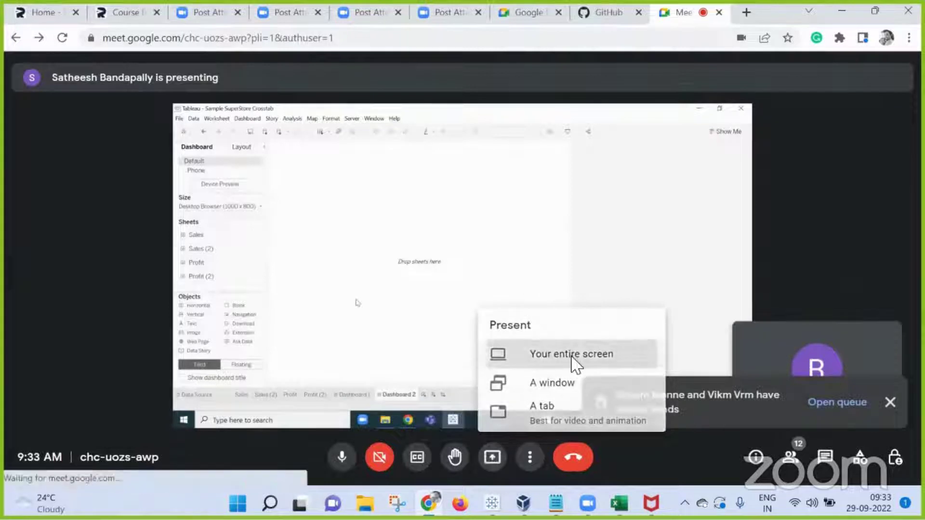
click(567, 308)
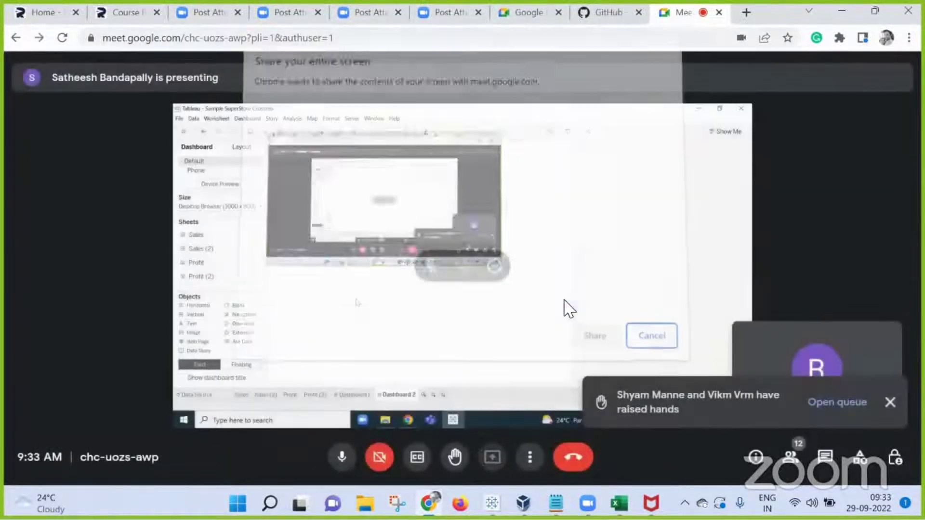
click(593, 335)
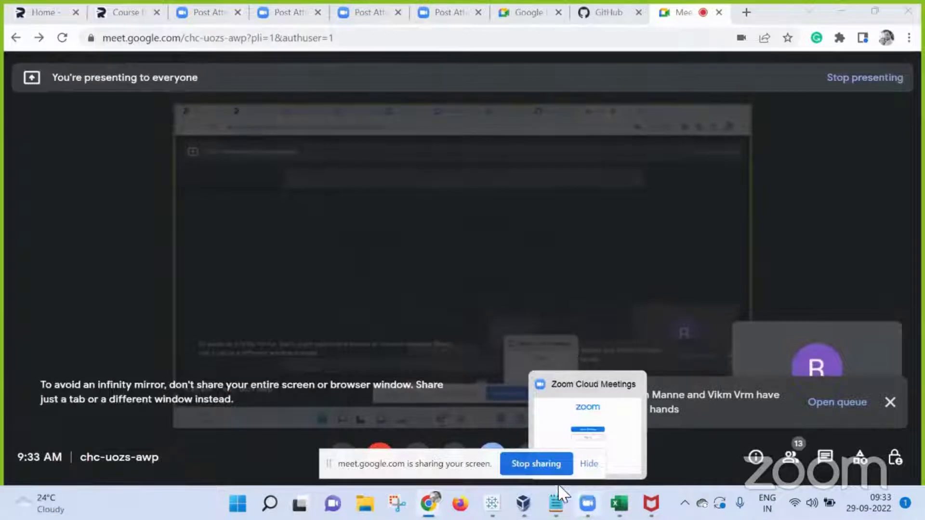
mouse_move(492, 504)
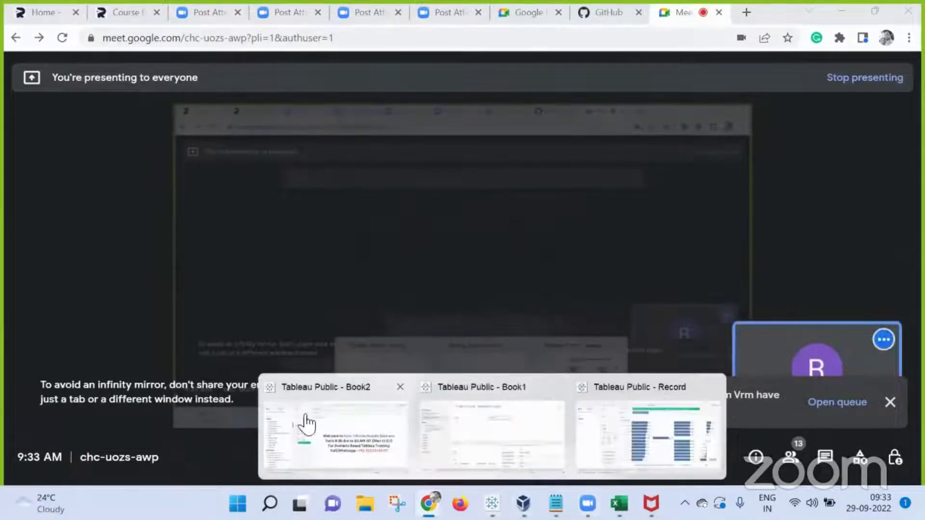
click(307, 423)
click(164, 460)
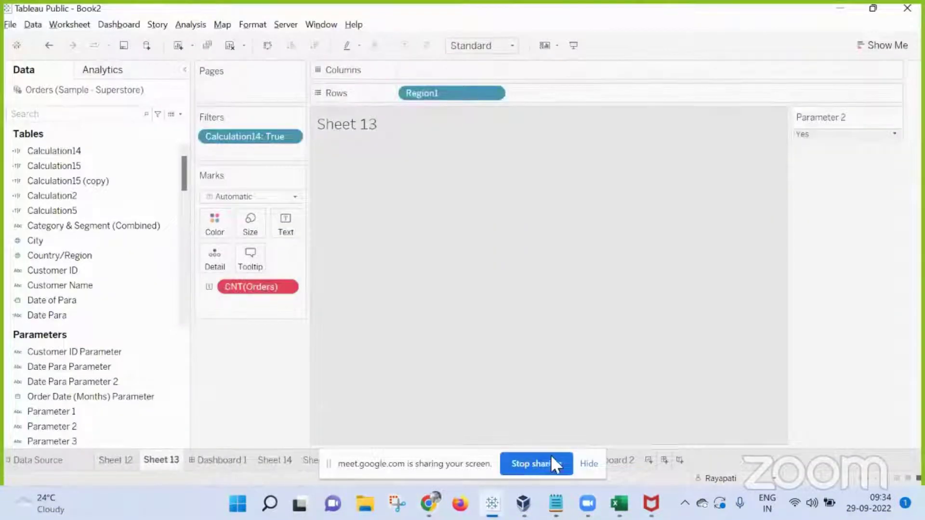
Step: Delete every sheet and dashboard from Sheet 13 through Dashboard 2 in Book2
right_click(628, 462)
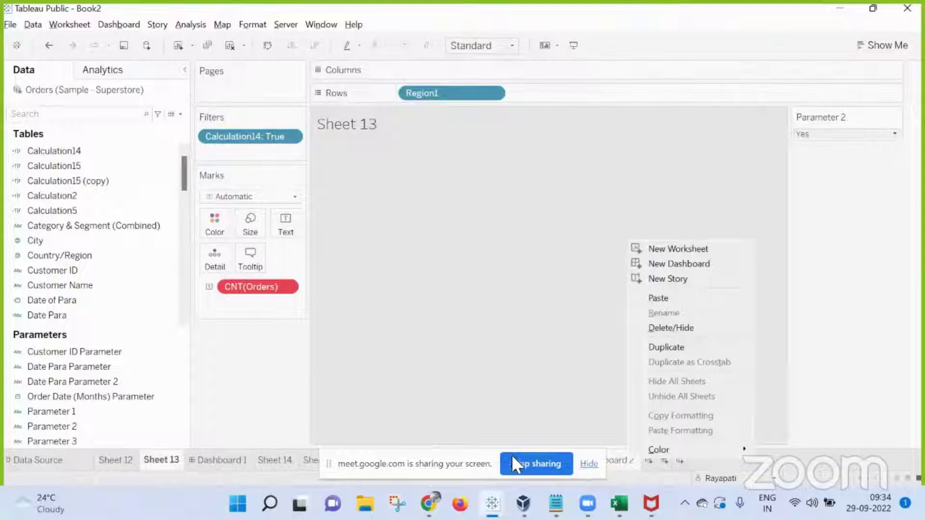
click(499, 437)
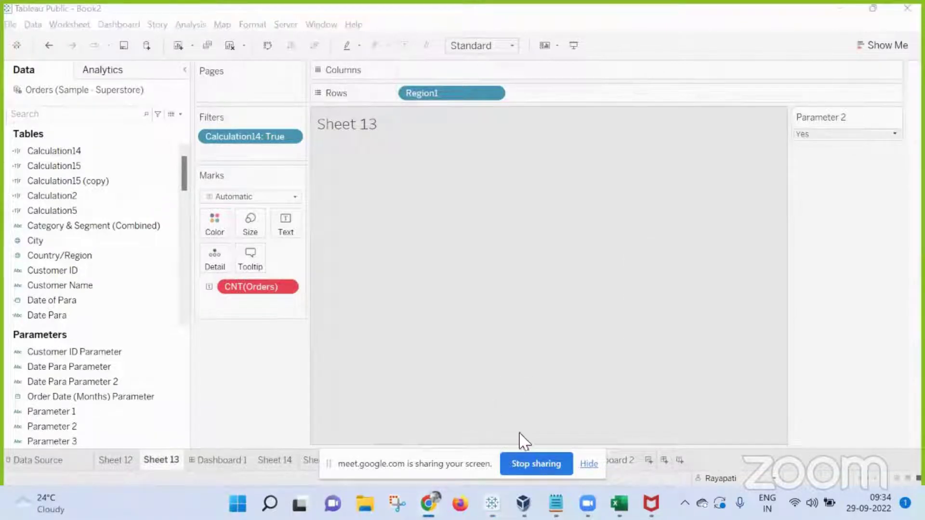
mouse_move(429, 504)
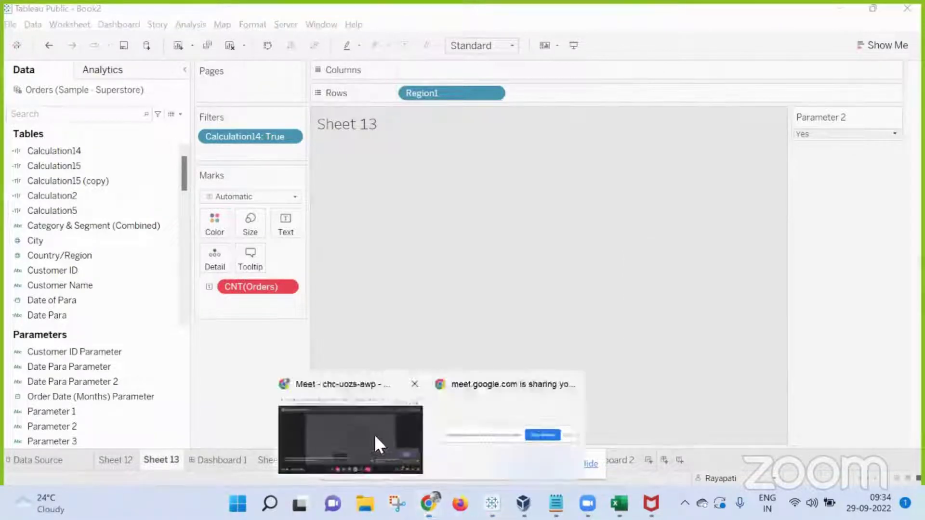
click(373, 430)
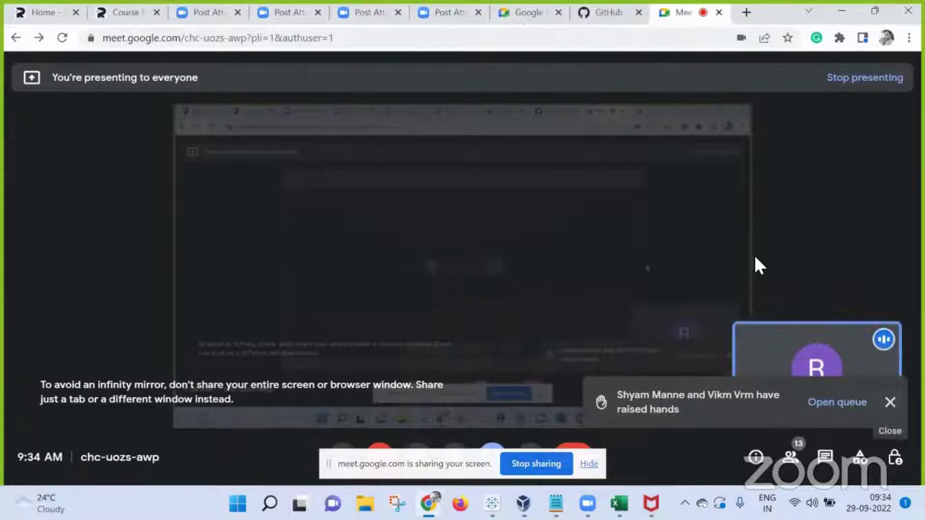
mouse_move(492, 504)
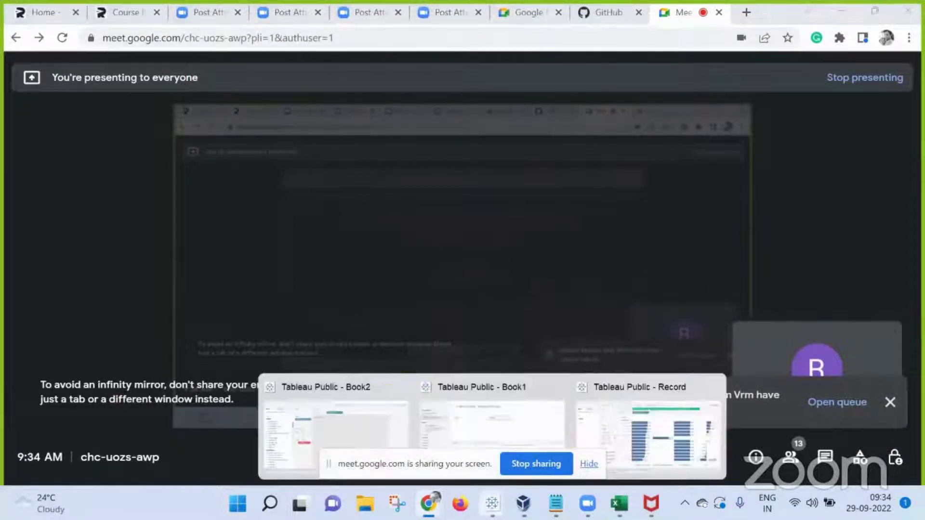
click(367, 424)
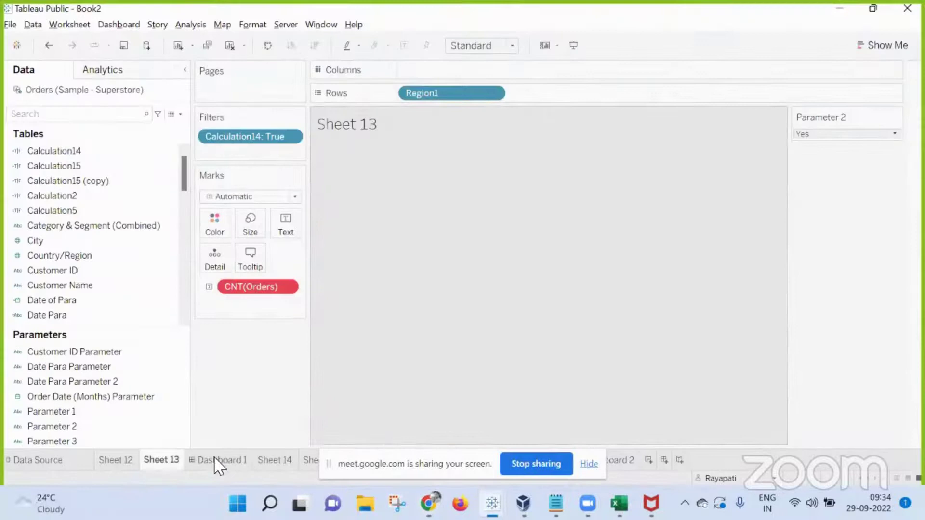
click(621, 463)
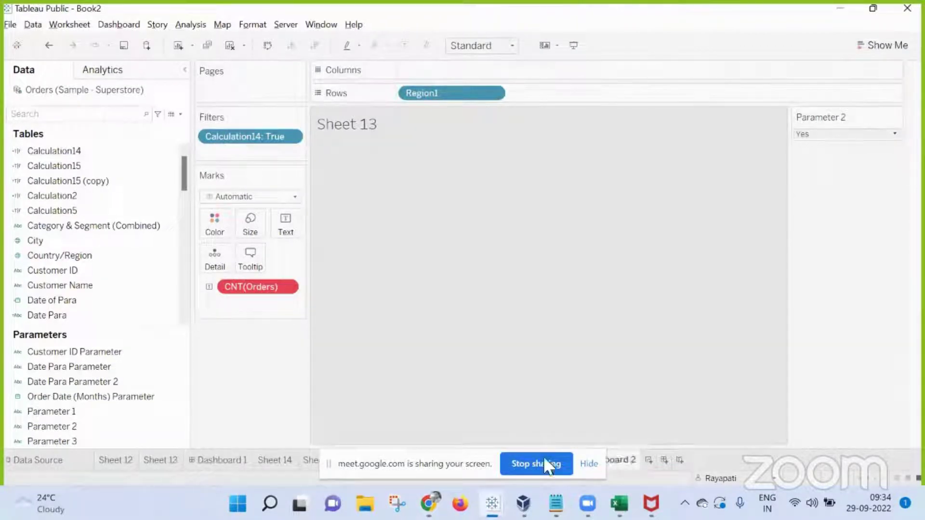
click(164, 463)
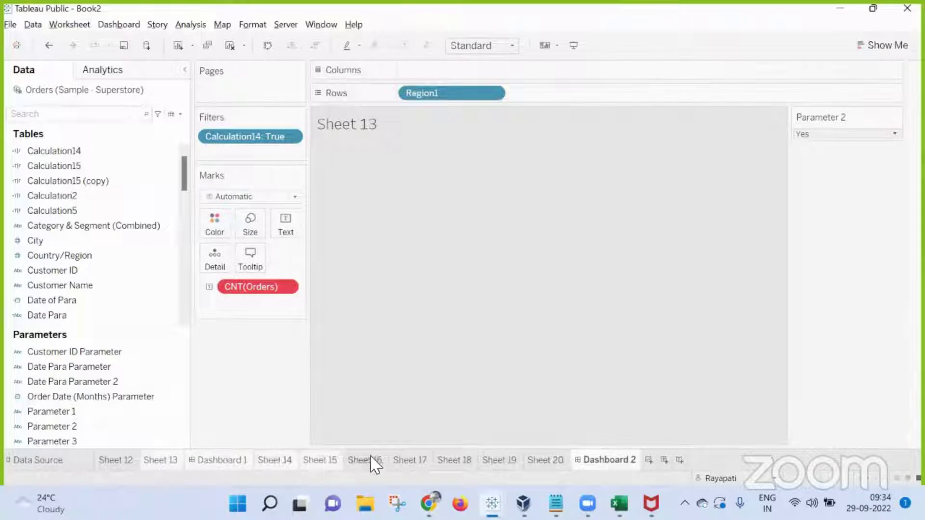
right_click(554, 462)
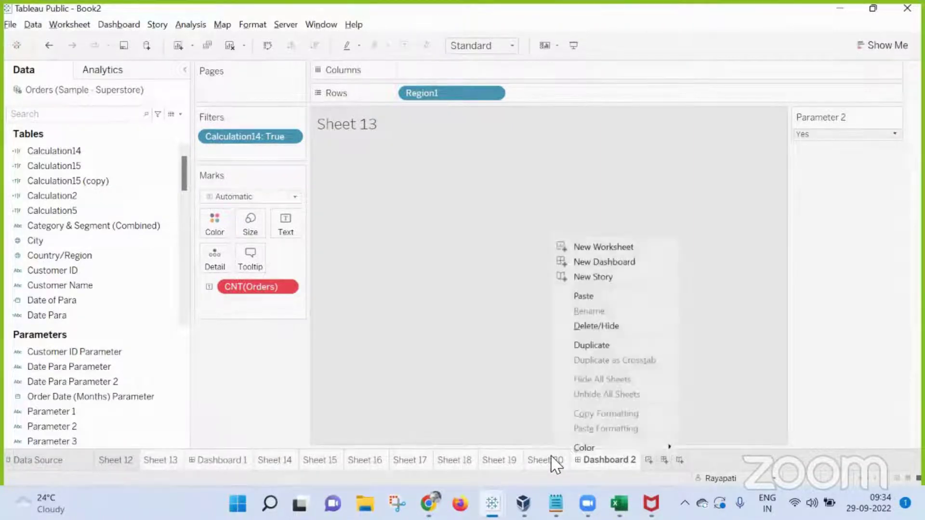
click(587, 327)
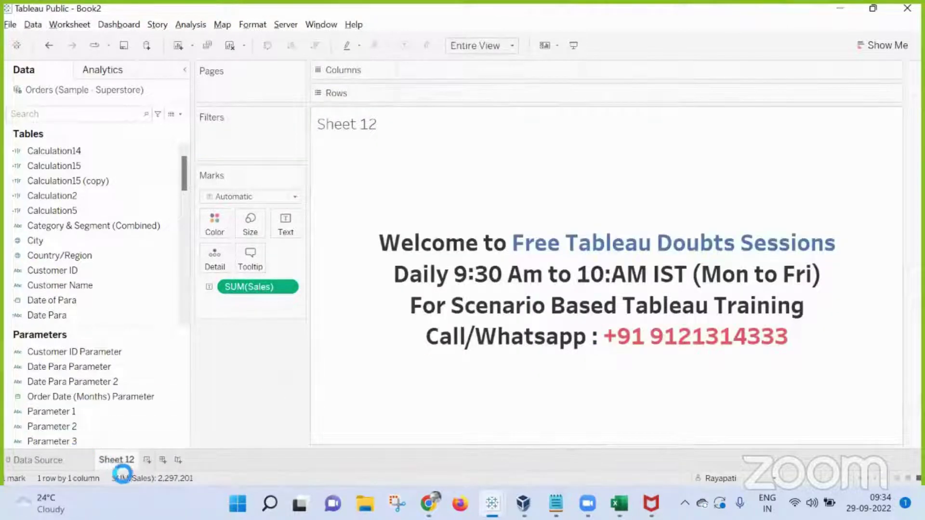
Step: Build Sheet 13 as Sales by Sub-Category sorted descending, and duplicate it as a crosstab
click(147, 460)
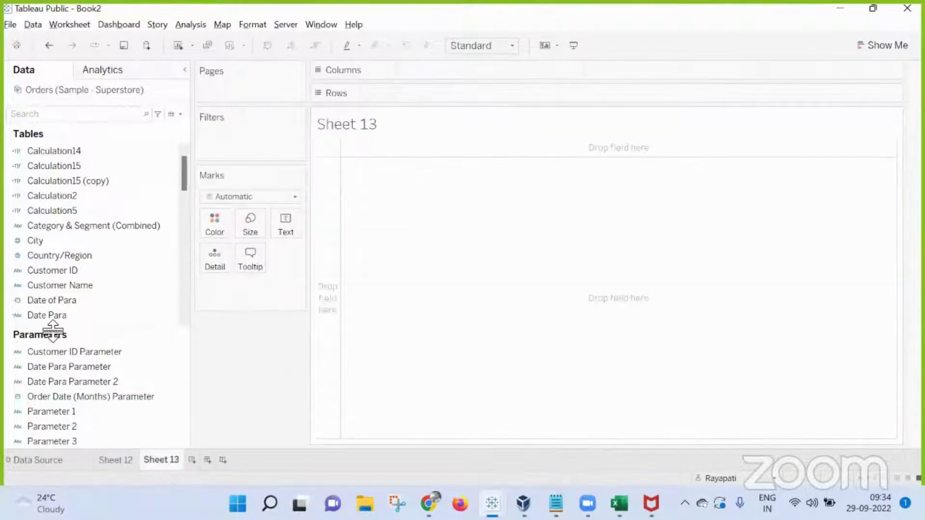
scroll(99, 275, down, 5)
scroll(98, 259, down, 4)
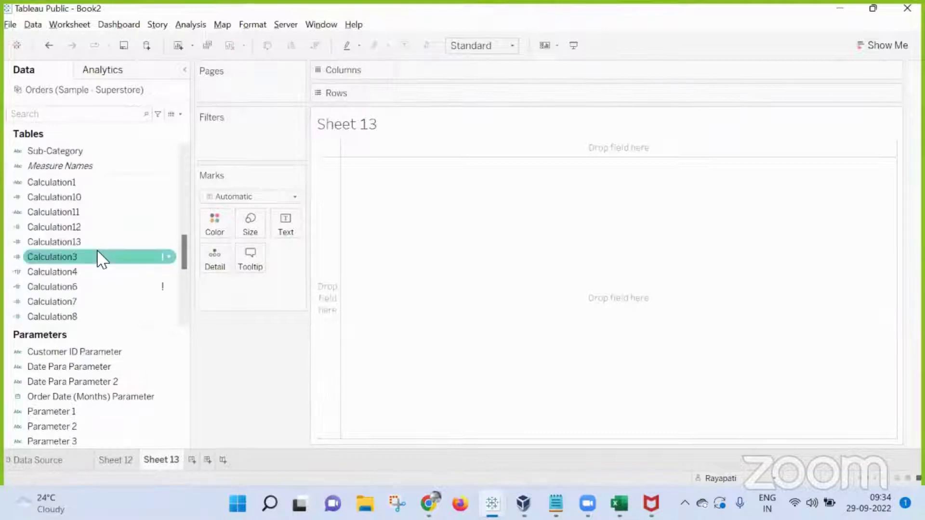
scroll(97, 258, up, 1)
scroll(90, 258, up, 3)
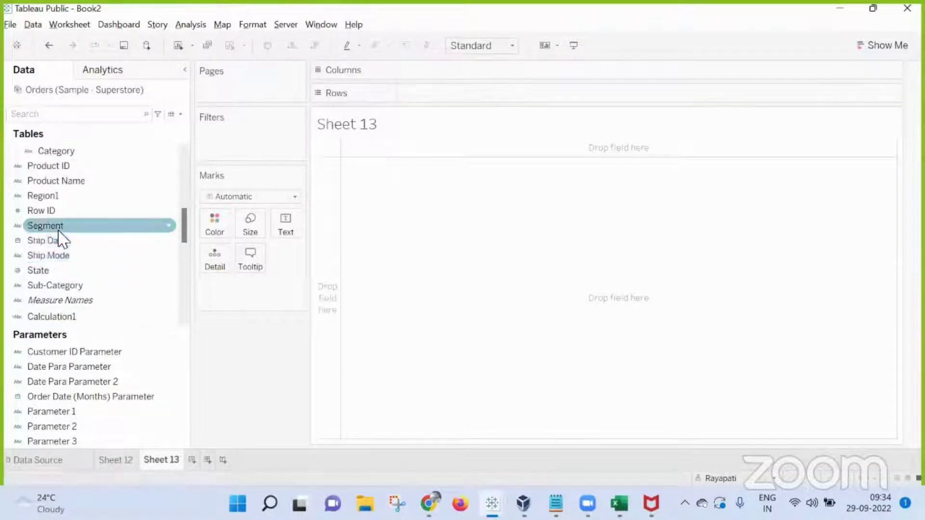
scroll(65, 241, down, 3)
drag(66, 241, 462, 94)
scroll(92, 254, down, 5)
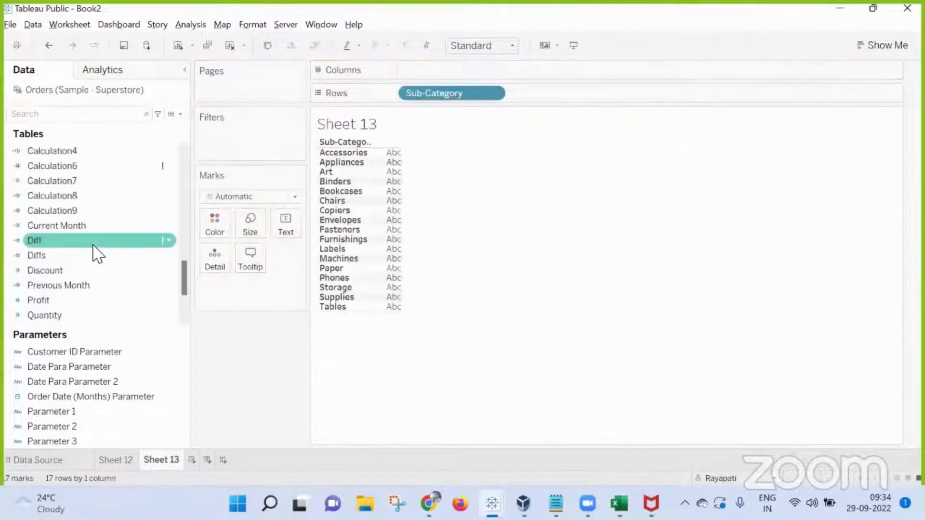
scroll(54, 285, down, 3)
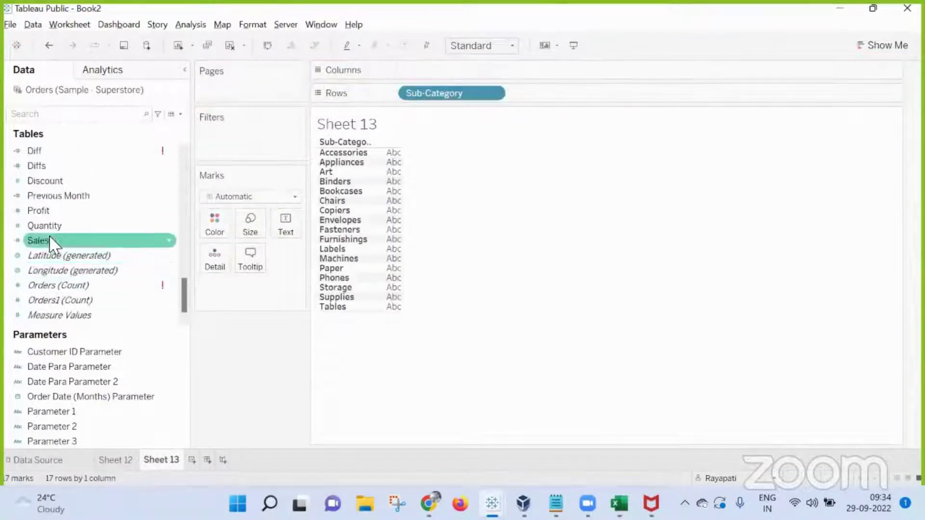
mouse_move(45, 240)
mouse_down()
mouse_move(278, 195)
mouse_move(257, 289)
mouse_move(454, 68)
mouse_up()
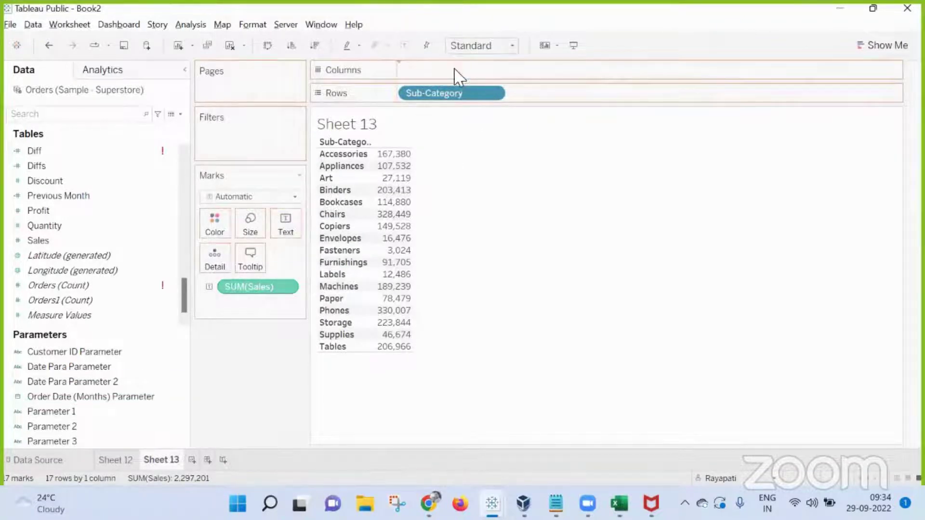
click(315, 45)
right_click(180, 459)
click(253, 361)
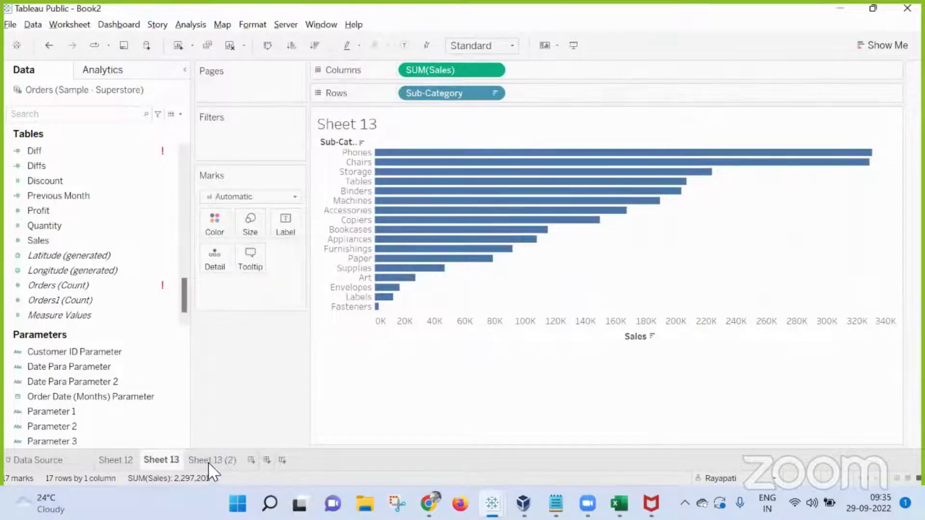
Step: Check the crosstab copy, return to Sheet 13, and add blank Sheet 14
click(209, 463)
click(161, 459)
click(251, 460)
scroll(55, 222, up, 2)
scroll(47, 221, up, 4)
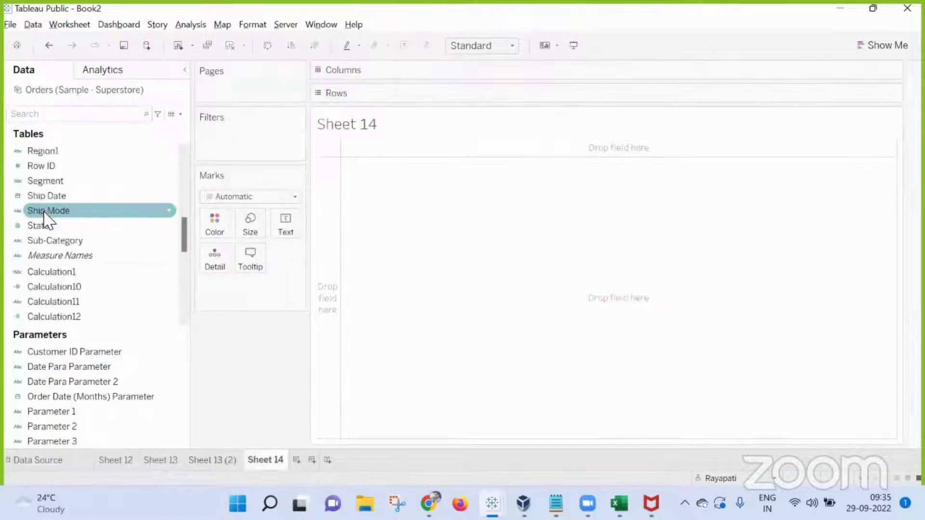
scroll(45, 219, up, 3)
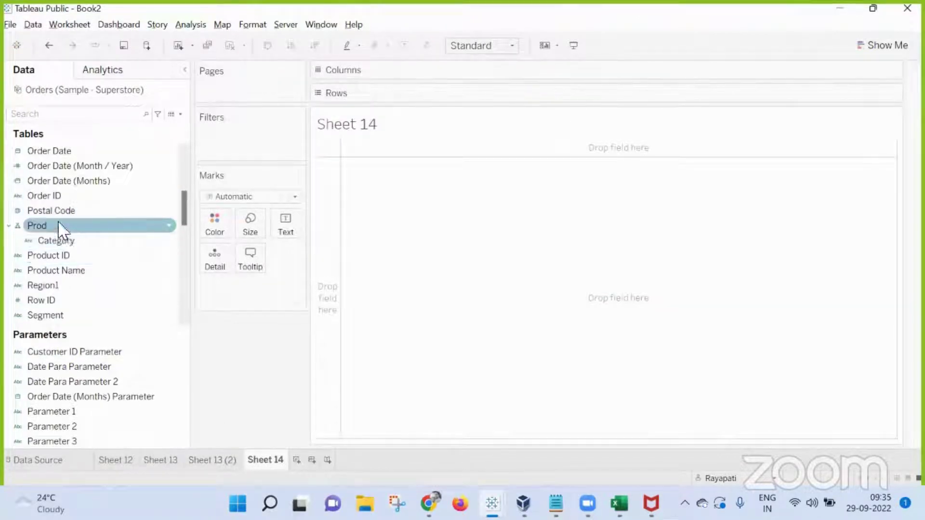
scroll(60, 232, down, 2)
scroll(59, 231, down, 1)
scroll(58, 235, up, 5)
scroll(57, 239, down, 3)
scroll(56, 242, down, 3)
mouse_move(73, 288)
mouse_down()
mouse_move(462, 114)
mouse_move(463, 103)
mouse_up()
scroll(56, 241, up, 5)
scroll(103, 268, down, 1)
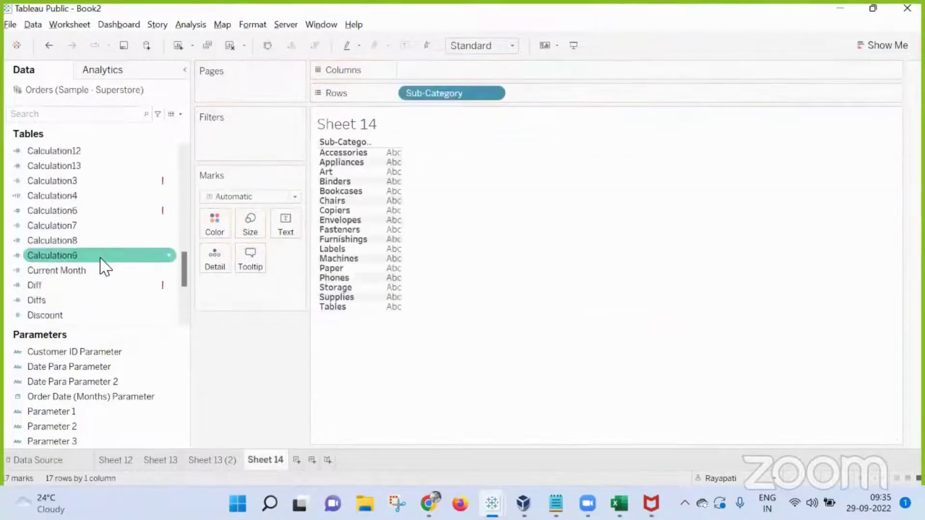
scroll(103, 268, down, 3)
drag(43, 210, 443, 71)
Step: Duplicate the Sheet 14 Profit chart as crosstab Sheet 14 (2) and create Dashboard 1
right_click(265, 461)
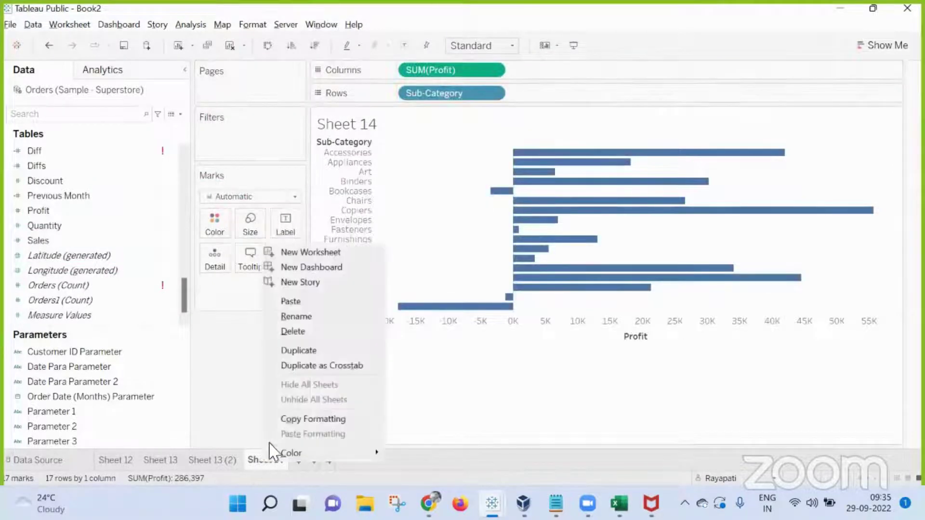
click(323, 366)
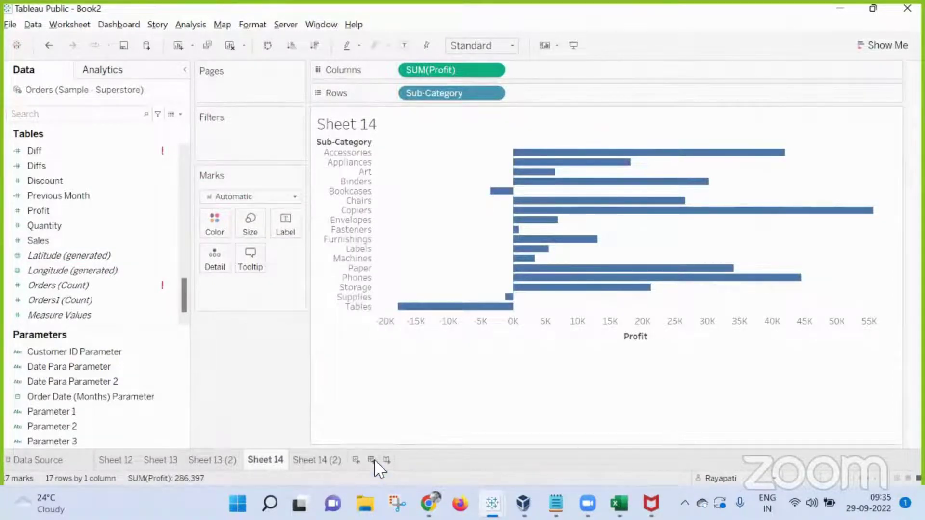
click(372, 461)
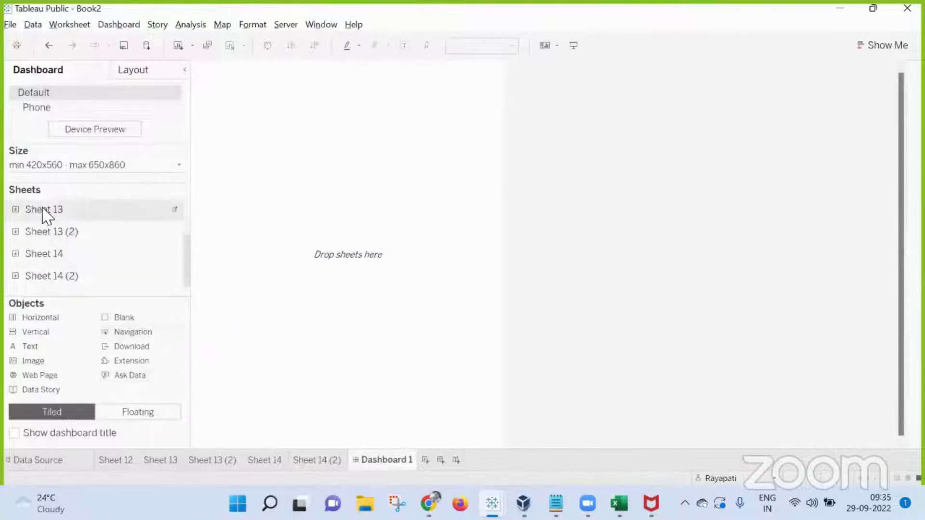
Step: Place Sheet 13 and Sheet 14 side by side on Dashboard 1, sized Automatic
drag(43, 213, 323, 223)
click(116, 165)
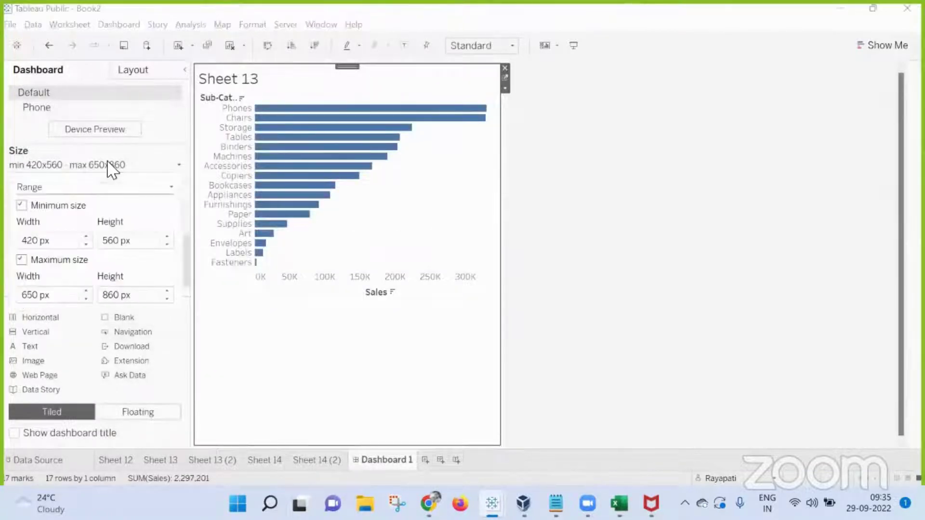
click(94, 187)
click(83, 212)
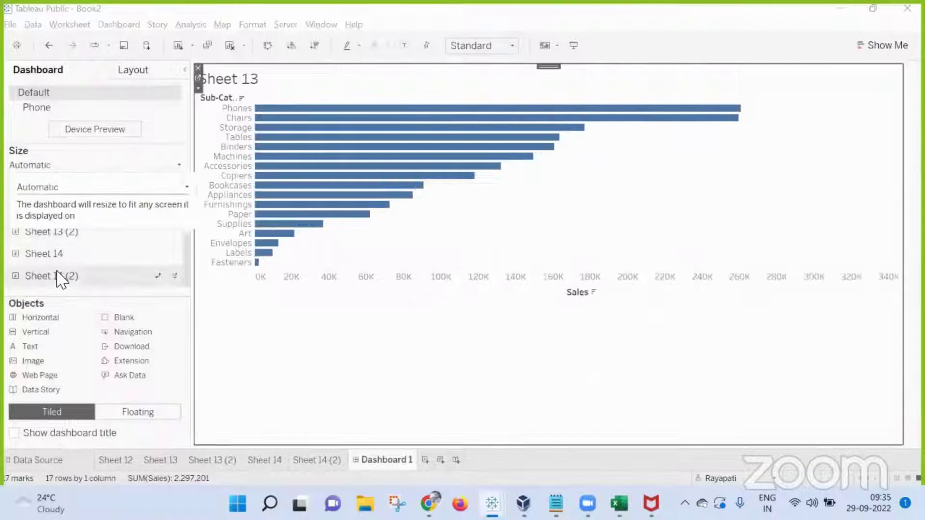
drag(51, 277, 885, 216)
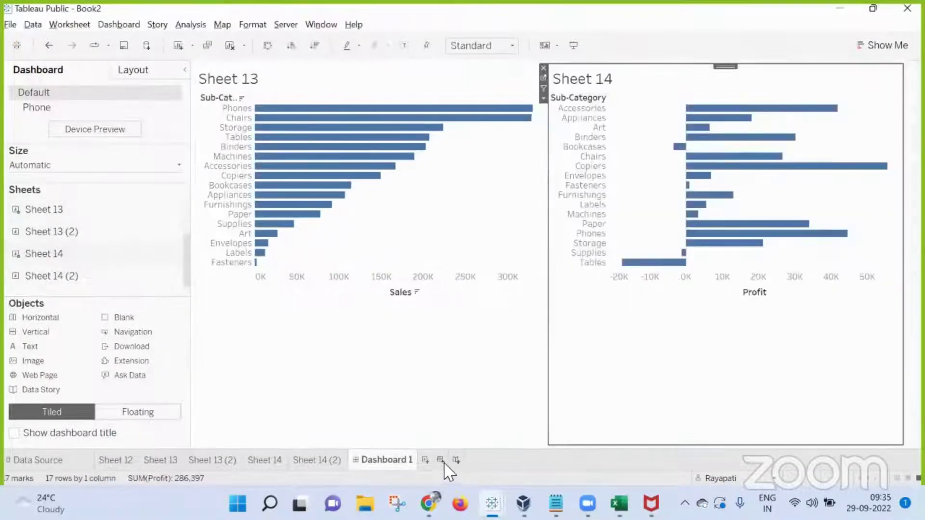
Step: Create Dashboard 2 holding the Sheet 13 (2) sales table, sized Automatic
click(441, 460)
drag(120, 232, 339, 217)
click(72, 167)
click(72, 190)
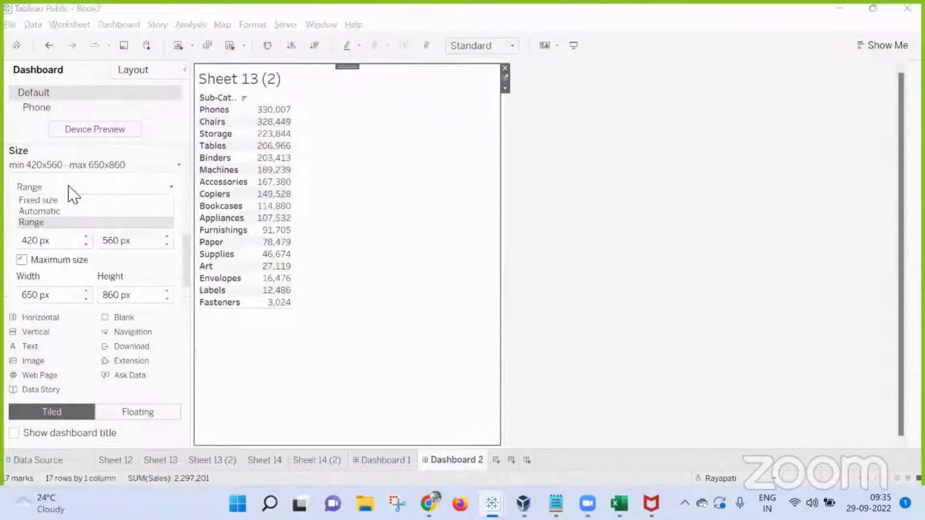
click(68, 211)
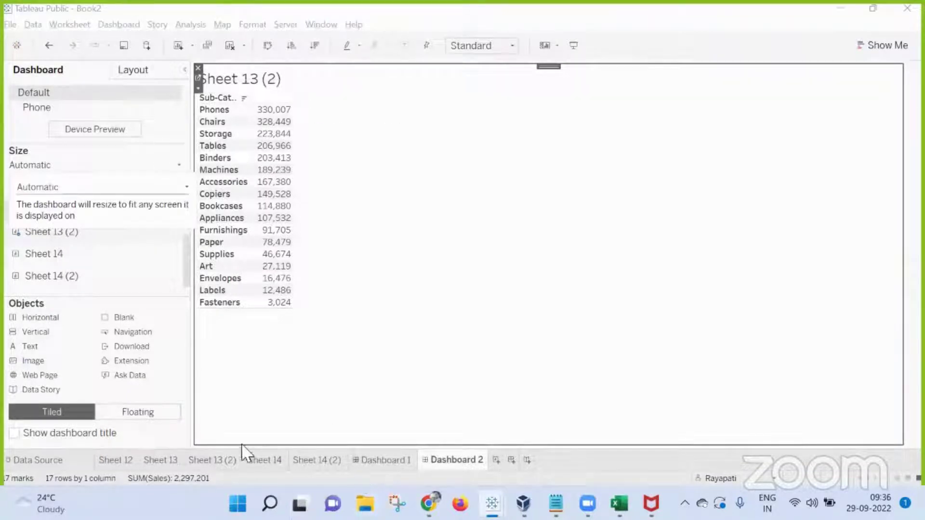
Step: Add Sheet 15 and Dashboard 3 with the Sheet 14 (2) profit table
click(369, 462)
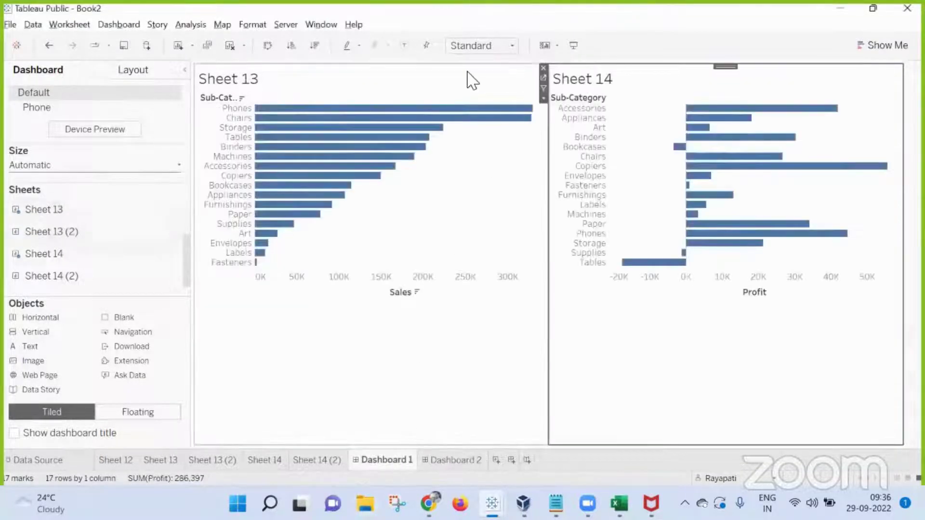
click(455, 460)
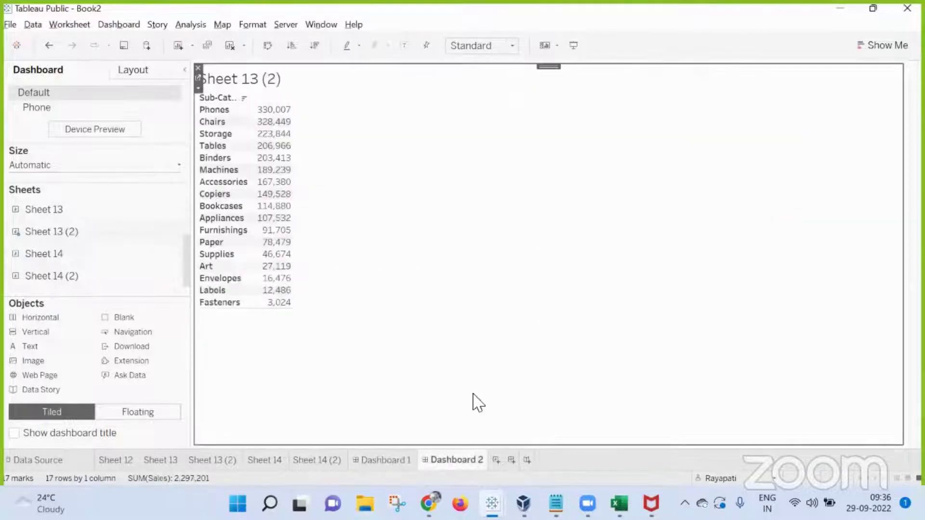
click(496, 460)
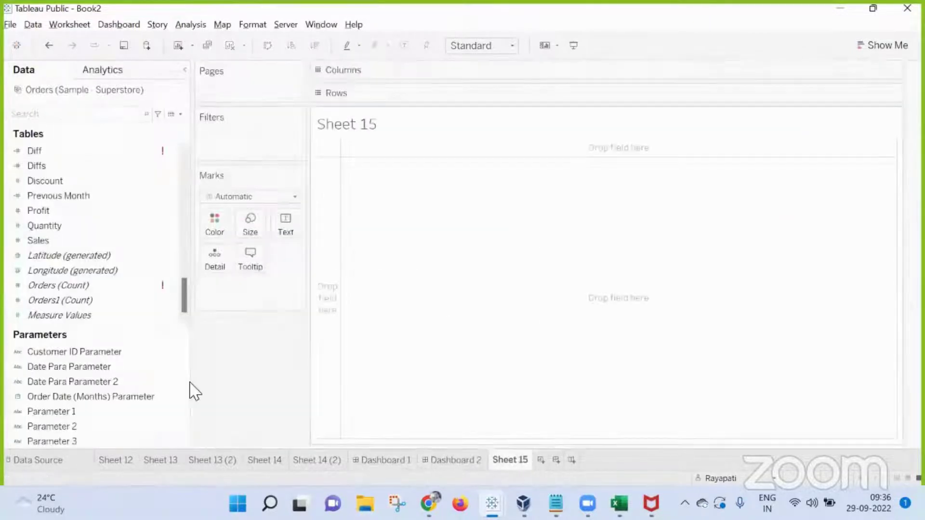
click(556, 460)
mouse_move(51, 255)
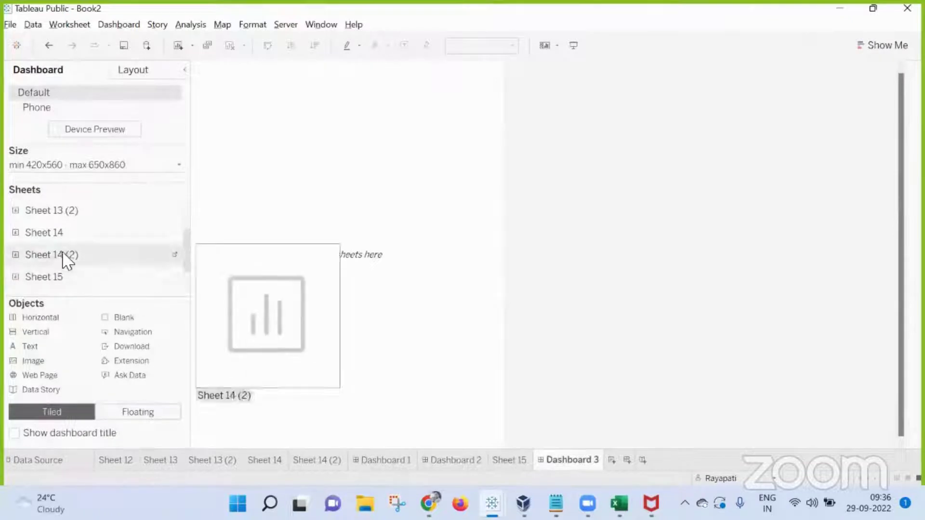
drag(64, 257, 243, 255)
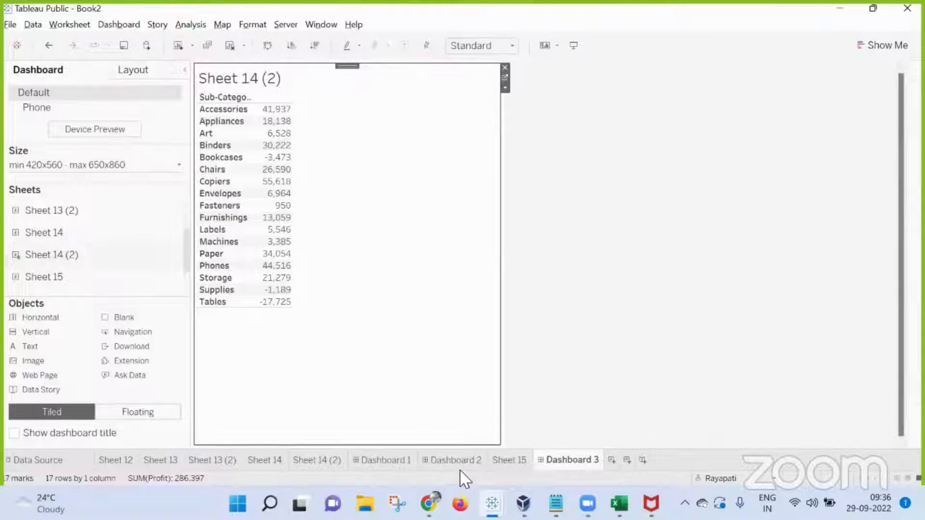
click(391, 462)
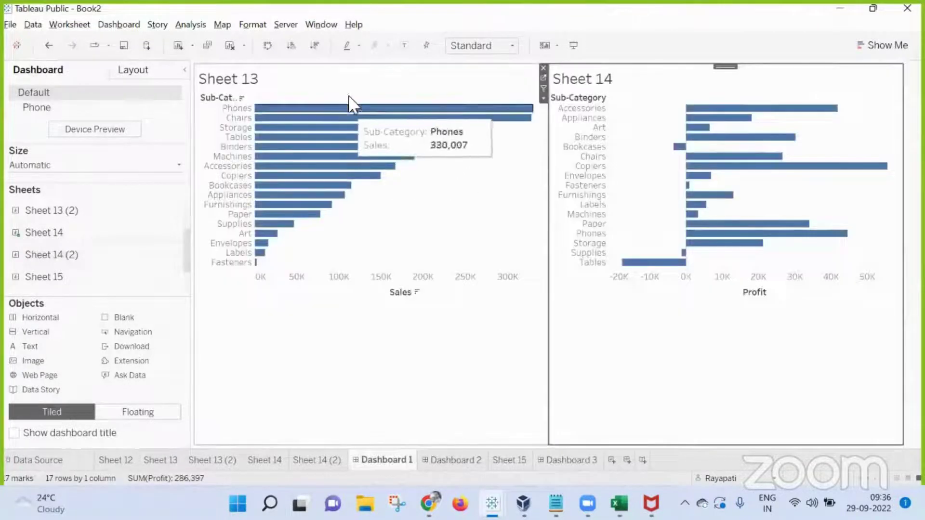
Step: Add a floating navigation button above the Sales chart that goes to Dashboard 2
click(128, 418)
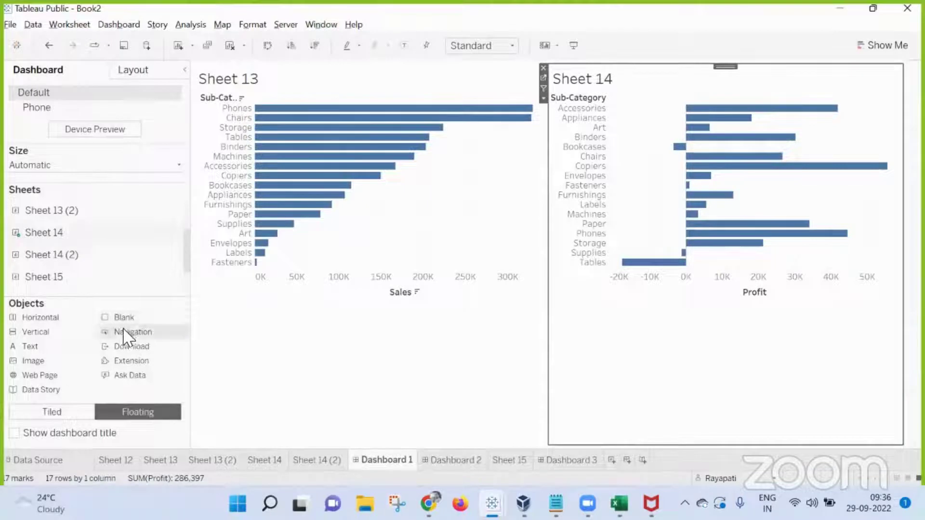
drag(127, 335, 386, 71)
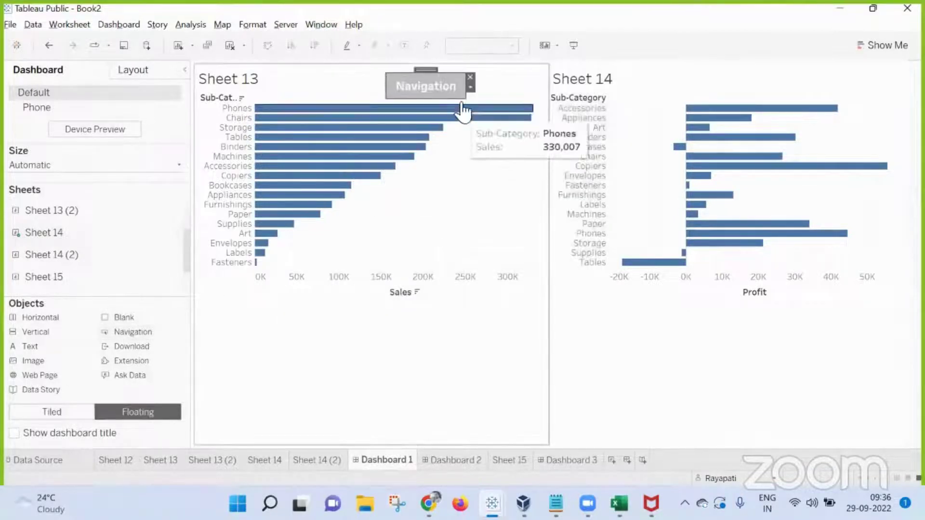
click(470, 86)
click(498, 103)
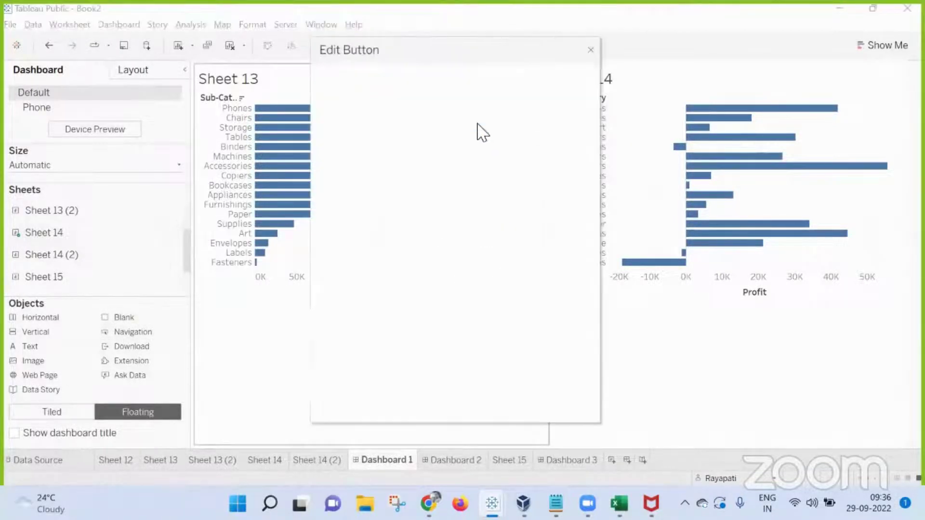
click(356, 109)
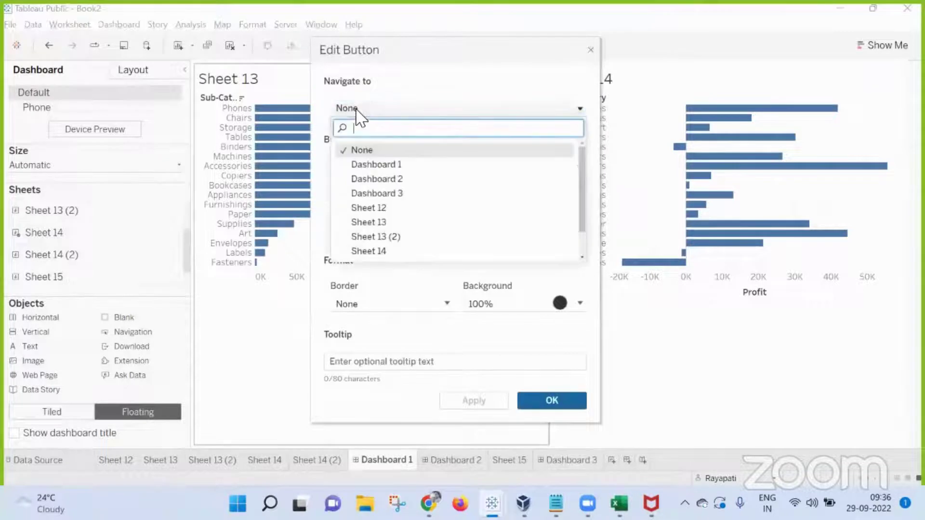
click(383, 179)
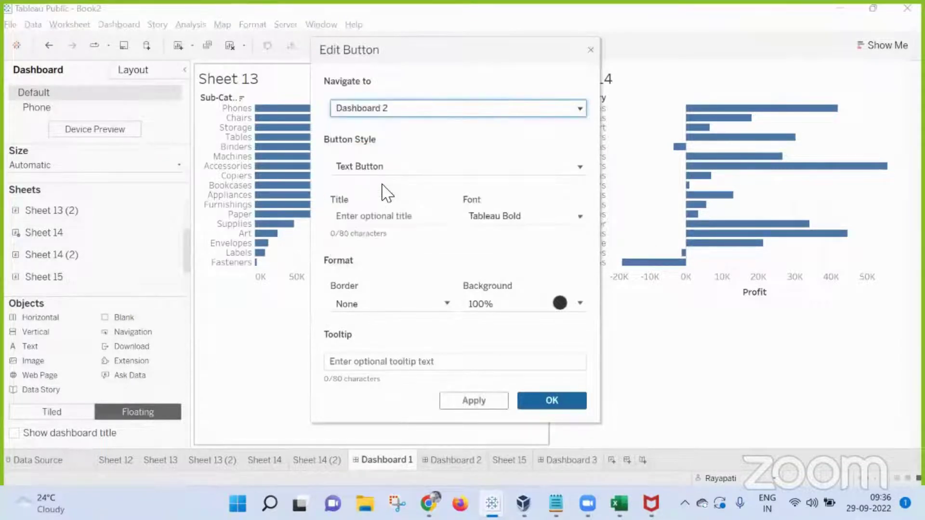
click(544, 405)
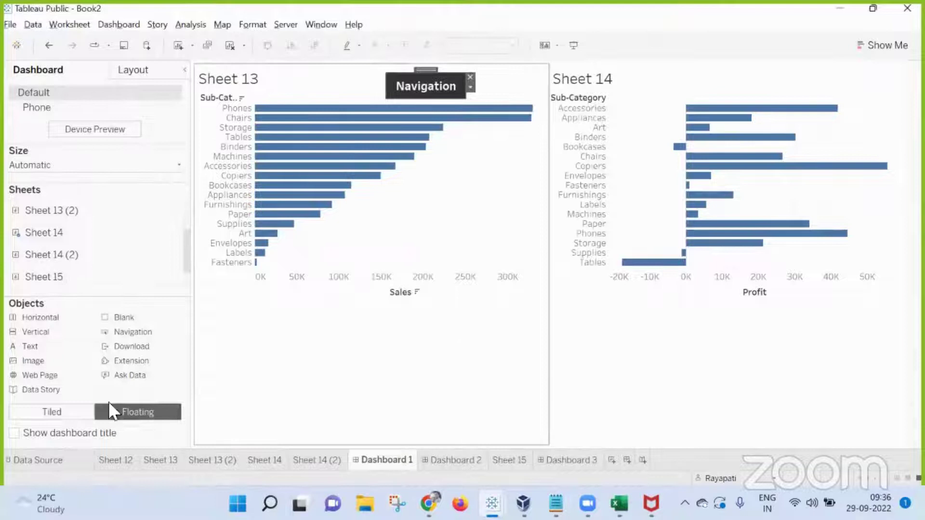
Step: Add a second button above the Profit chart to Dashboard 3, then enter Presentation Mode
mouse_move(132, 332)
mouse_down()
mouse_move(739, 59)
mouse_move(720, 75)
mouse_up()
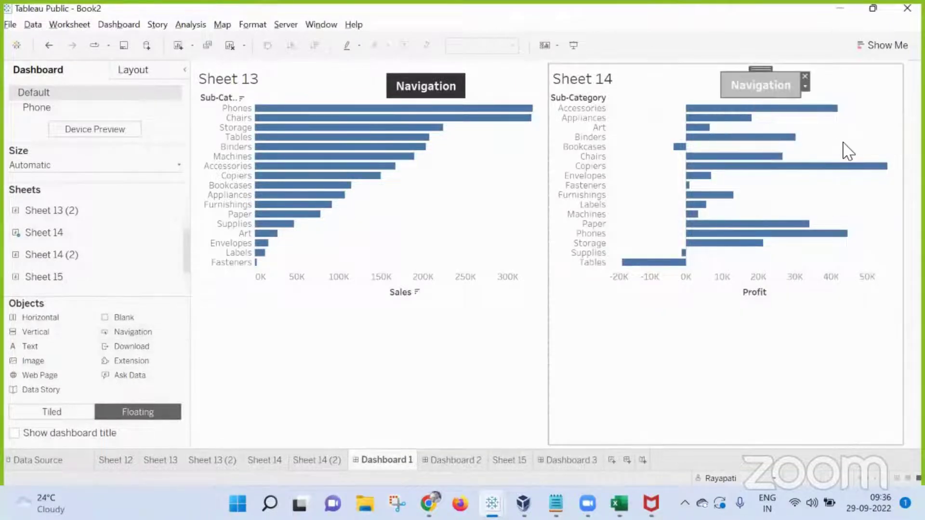
click(804, 86)
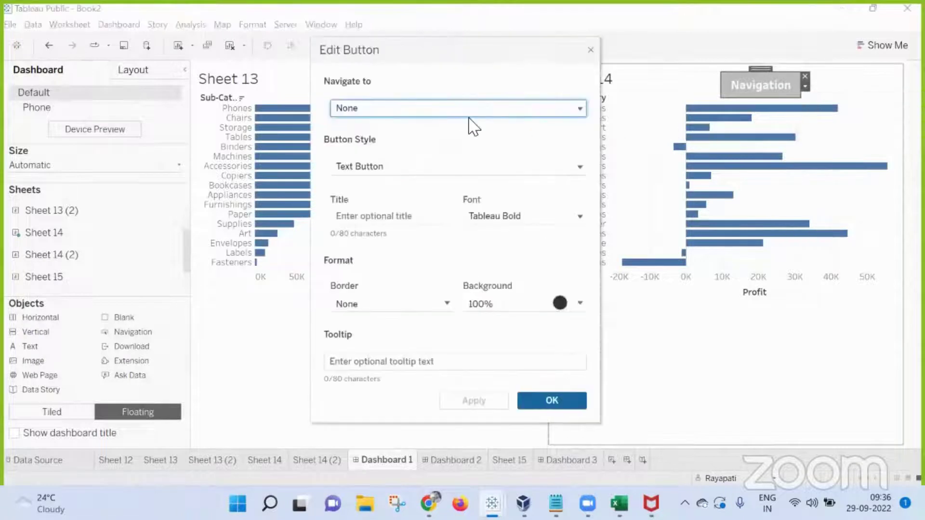
click(438, 110)
click(398, 194)
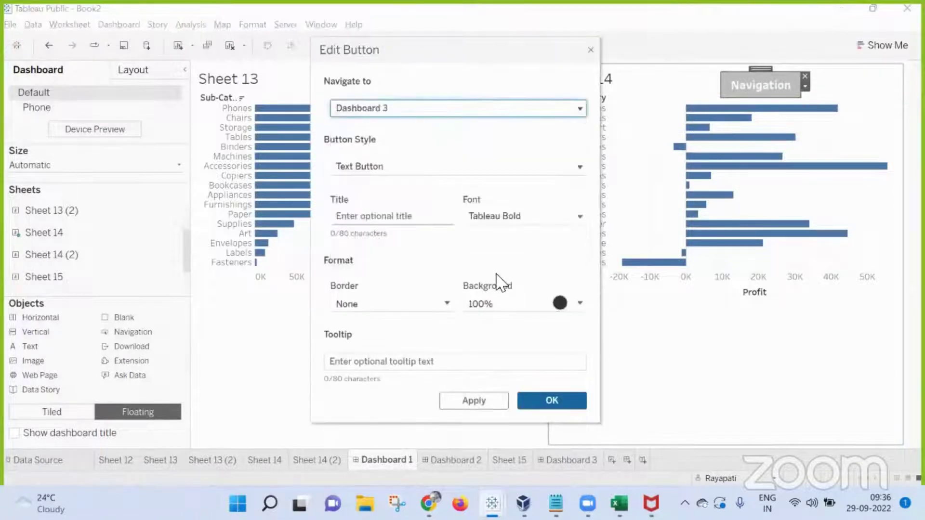
click(547, 407)
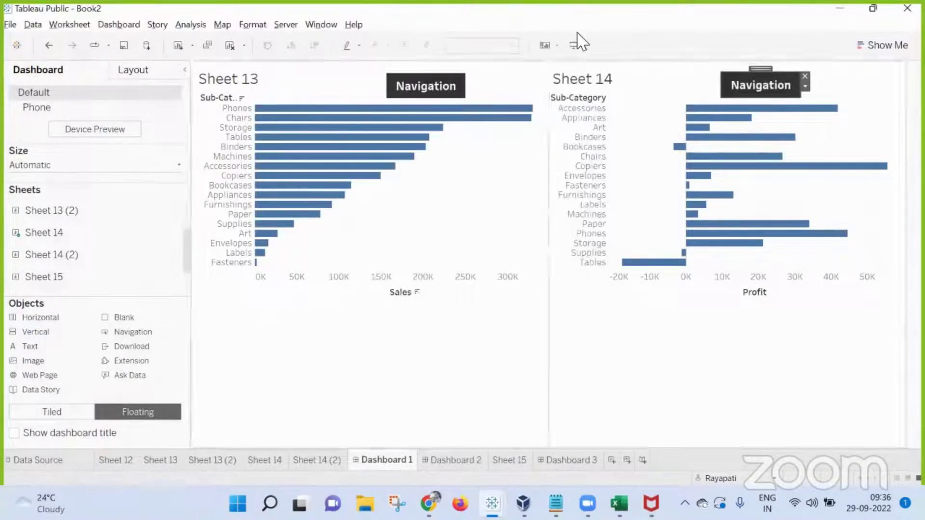
click(576, 46)
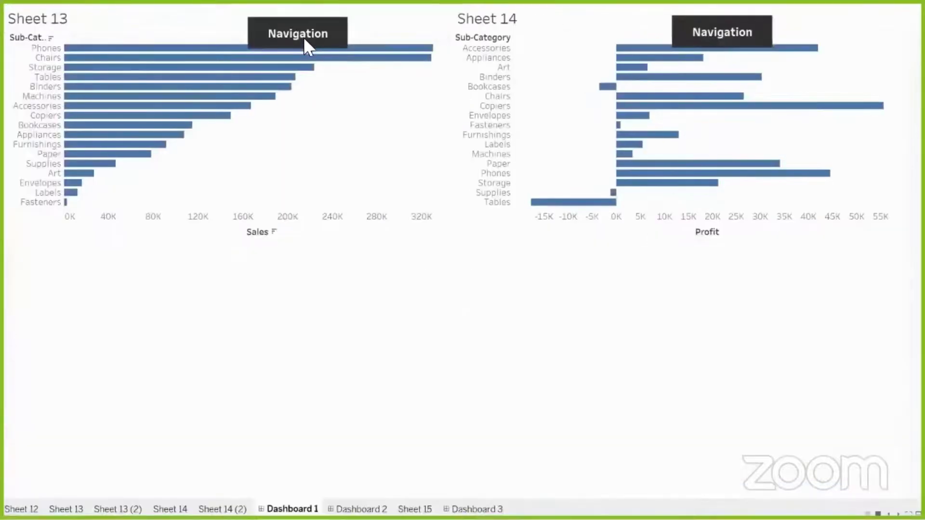
Step: Test the buttons to Dashboard 2 and Dashboard 3, then exit presentation with Esc
click(304, 42)
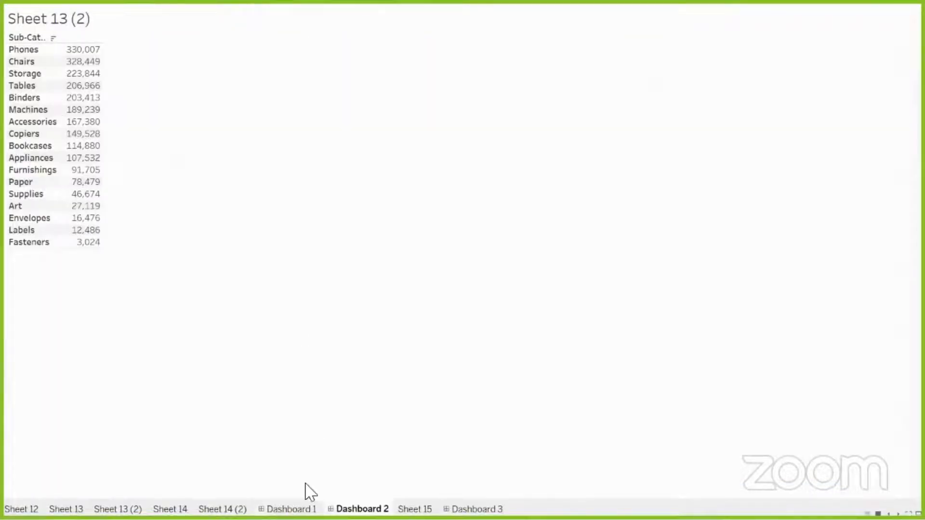
click(611, 121)
click(723, 32)
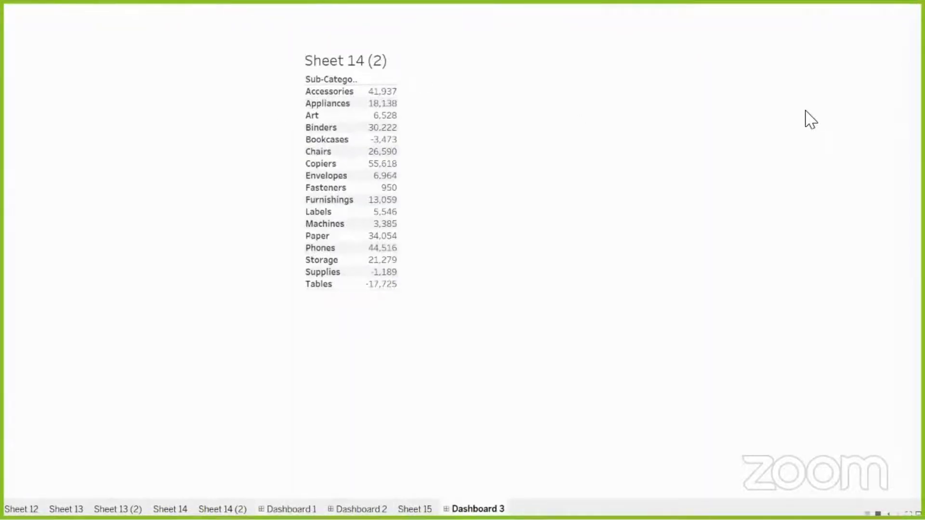
key(Escape)
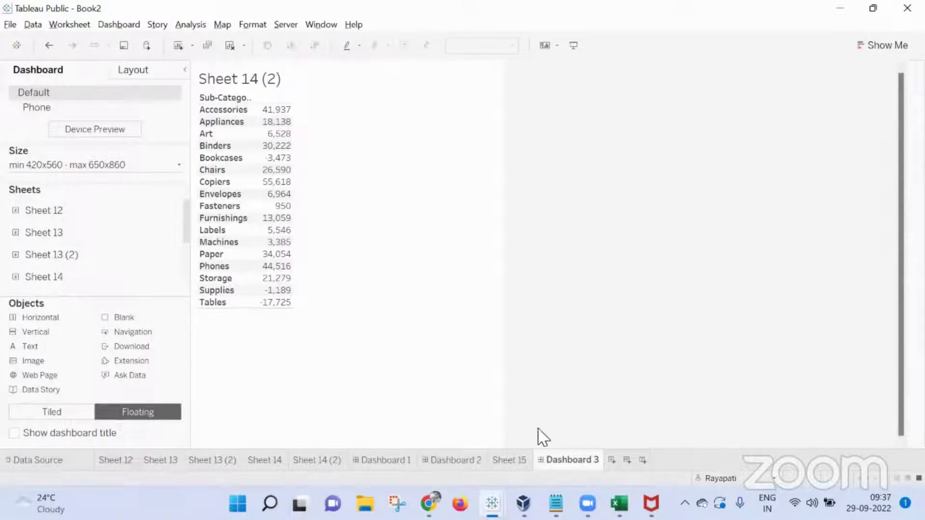
mouse_move(510, 460)
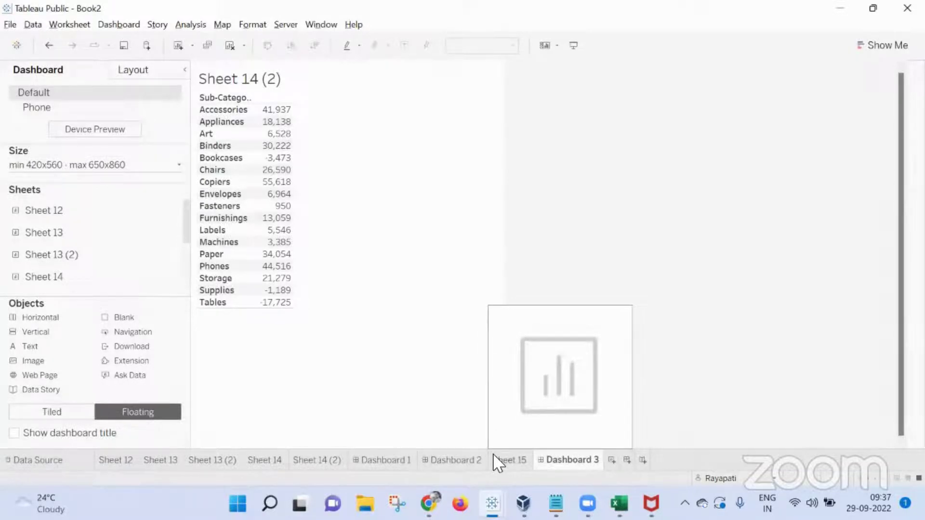
Step: Delete the navigation buttons above the Sales and Profit charts on Dashboard 1
click(377, 461)
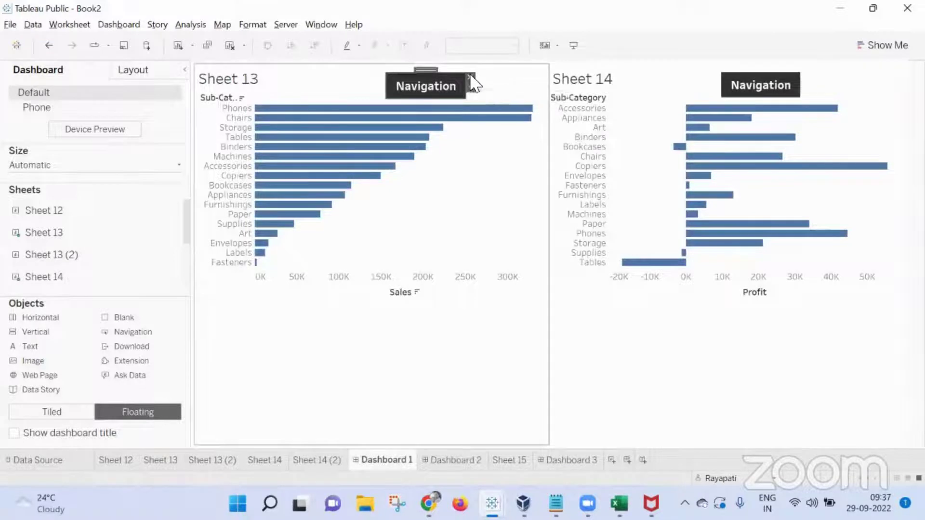
click(471, 76)
click(763, 76)
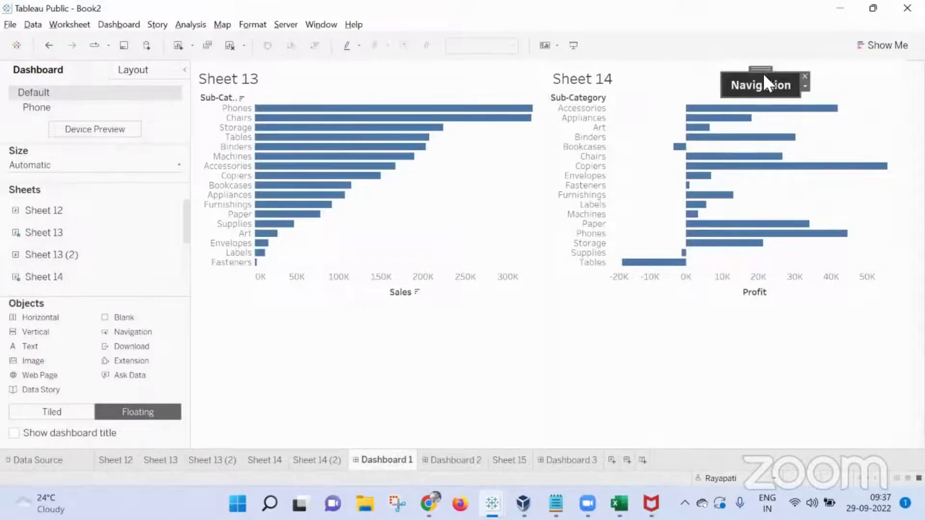
click(804, 77)
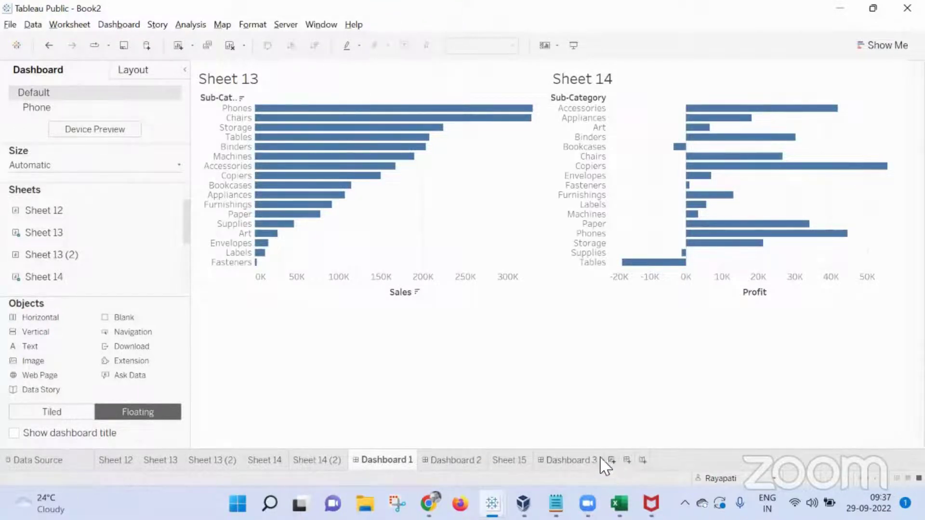
Step: On new Sheet 16, create a calculated field returning "Sales" and put Calculation16 on Rows
click(612, 460)
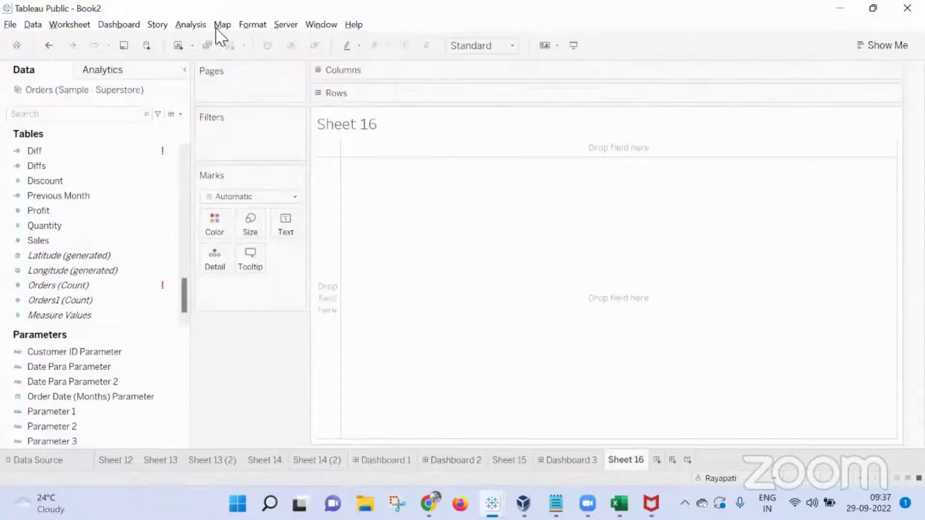
click(190, 24)
click(249, 279)
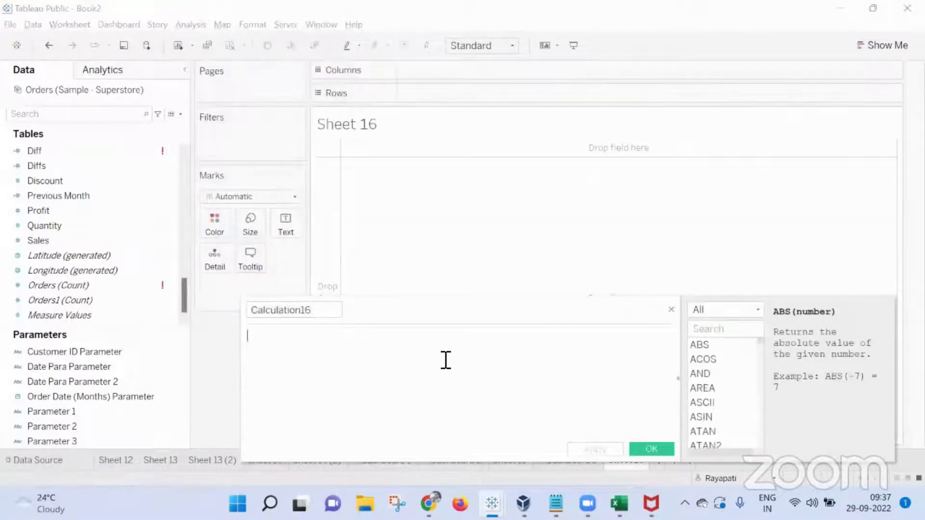
text("s)
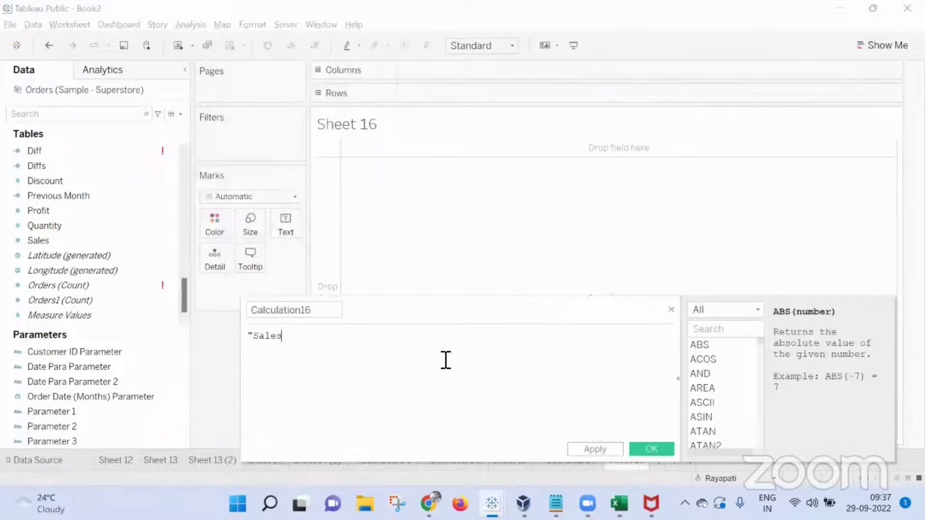
click(651, 446)
drag(116, 150, 554, 94)
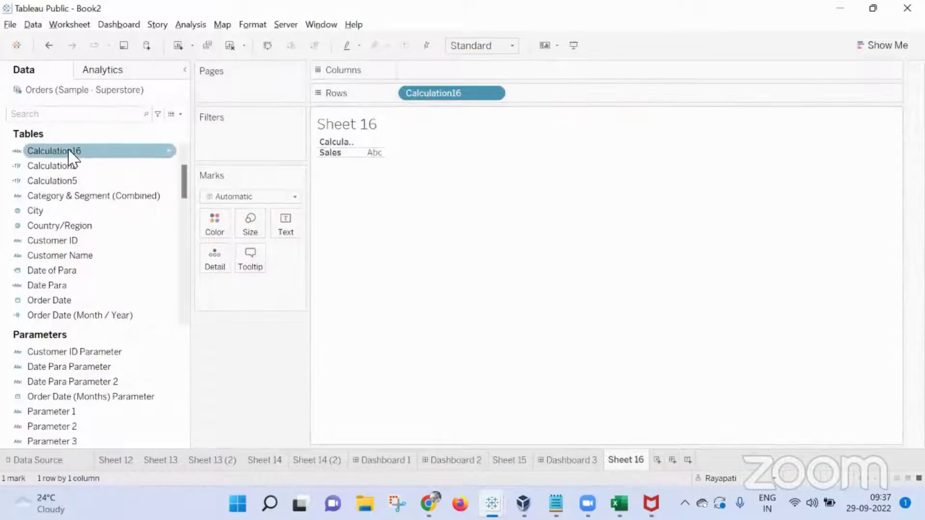
Step: On new Sheet 17, create a calculated field returning "Profit" and put Calculation17 on Rows
click(657, 461)
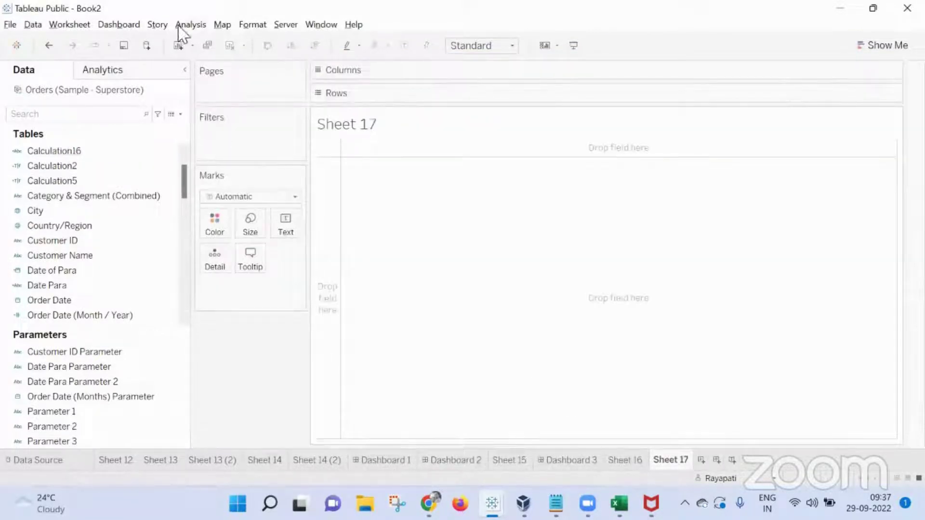
click(178, 26)
click(214, 286)
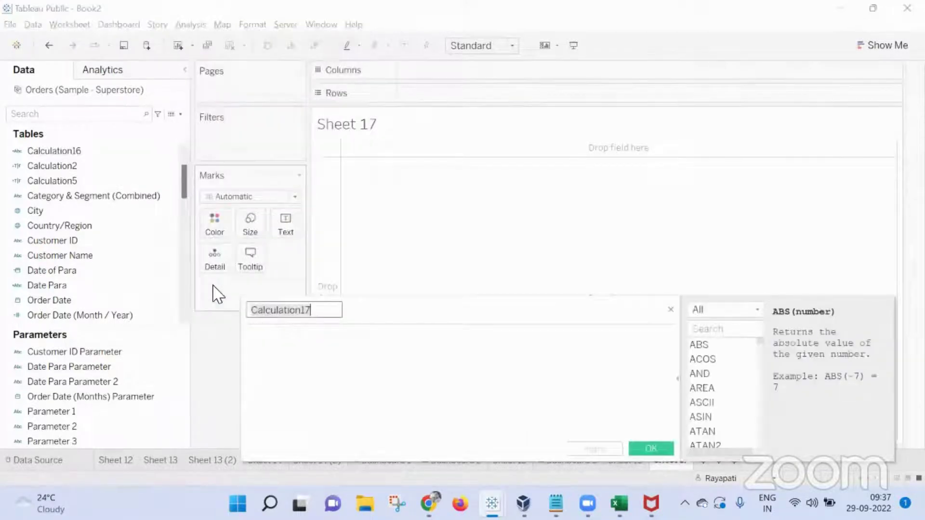
click(316, 354)
text(")
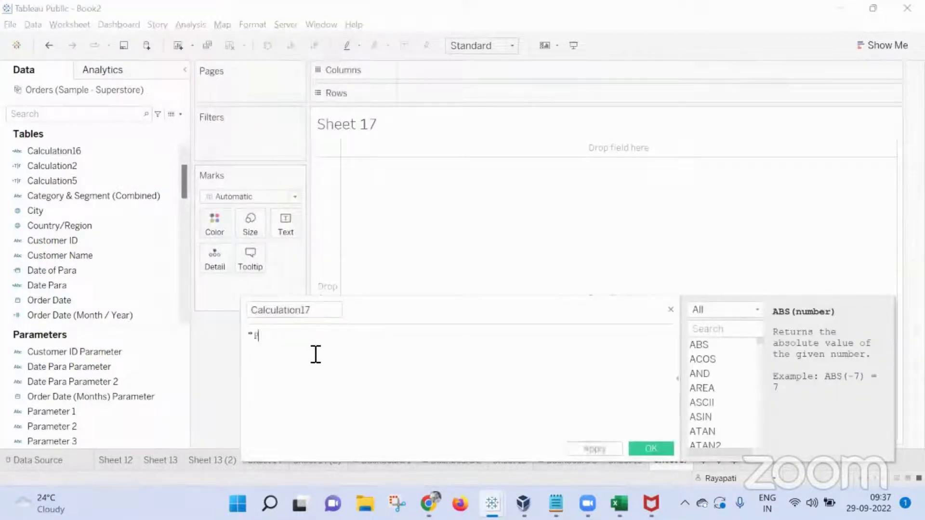
text(rofit)
click(650, 448)
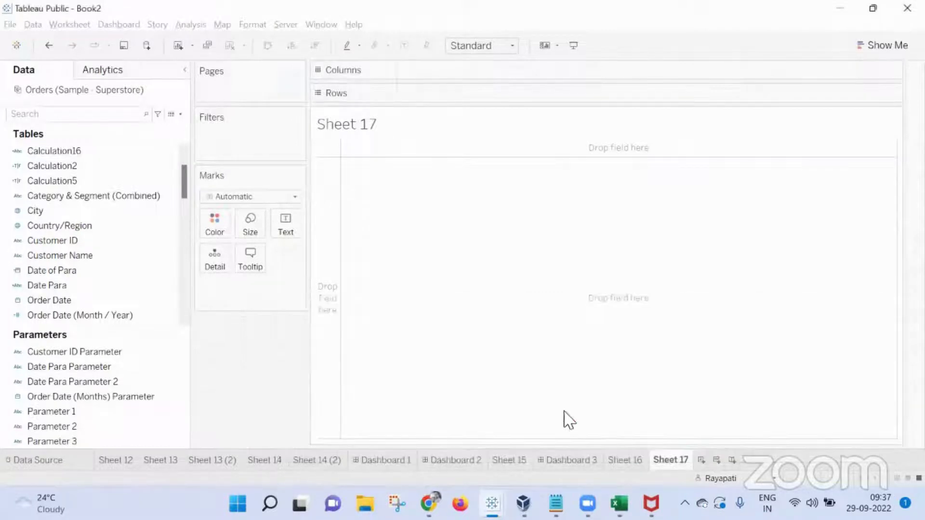
drag(63, 166, 427, 97)
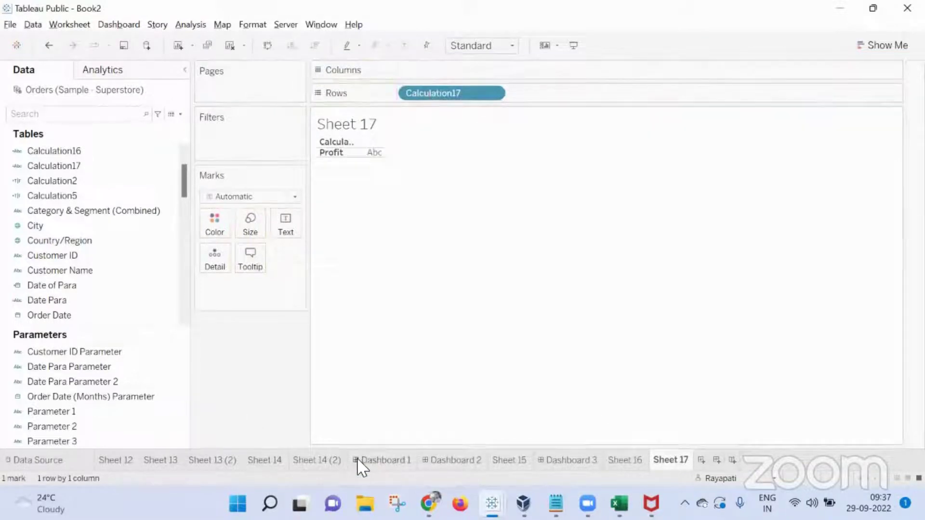
Step: Add blank Sheet 18, create string Parameter 4, and remove Sheet 13 (2) from Dashboard 2
click(383, 460)
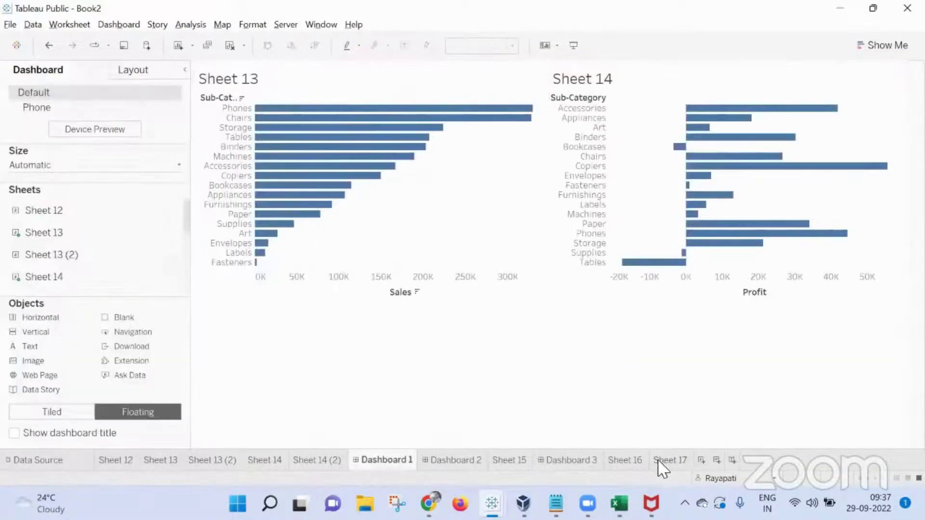
click(701, 460)
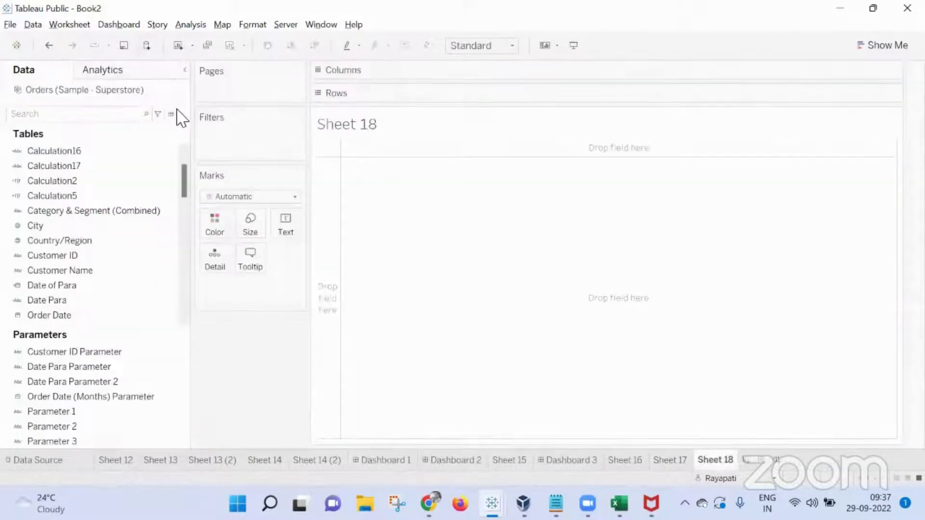
click(180, 116)
click(134, 142)
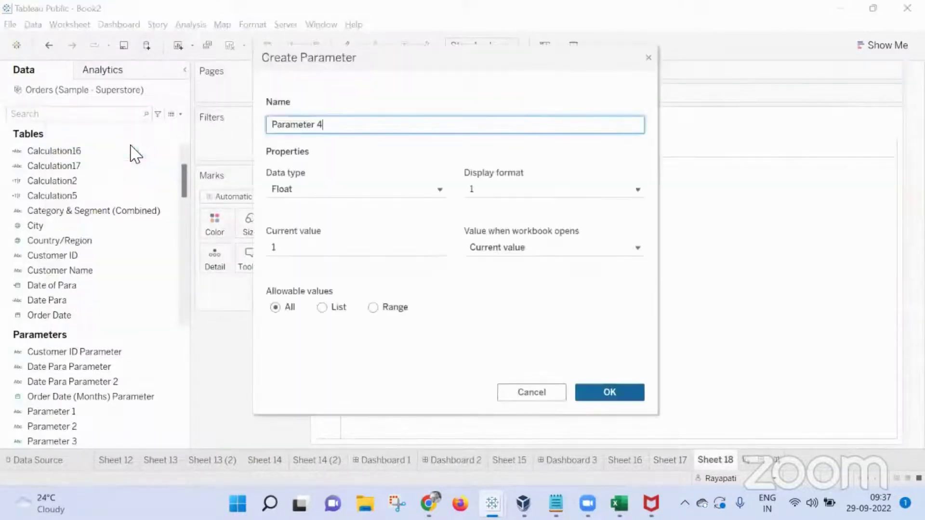
click(335, 194)
click(311, 239)
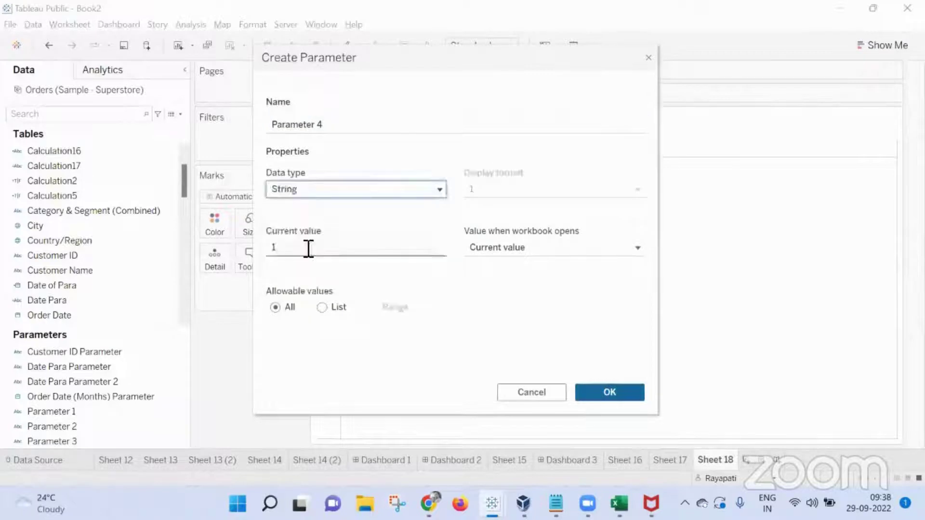
click(634, 393)
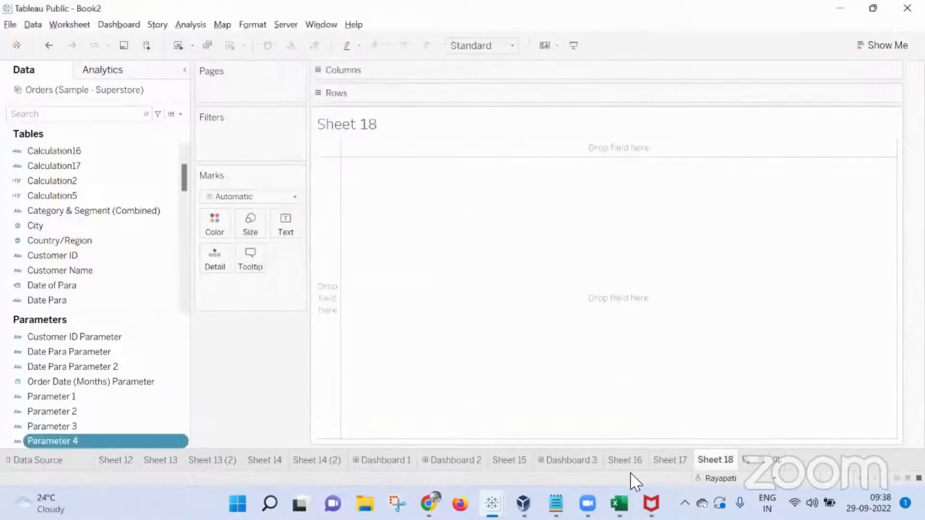
click(455, 463)
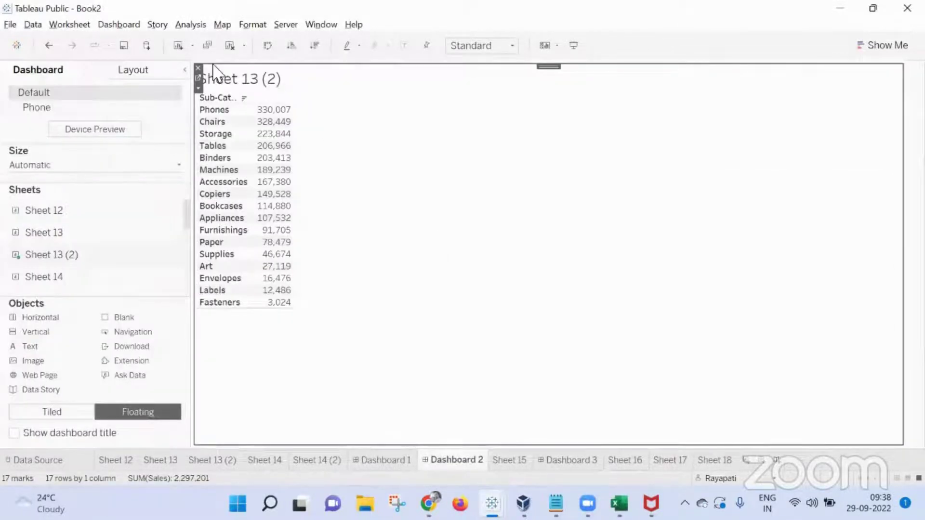
click(196, 62)
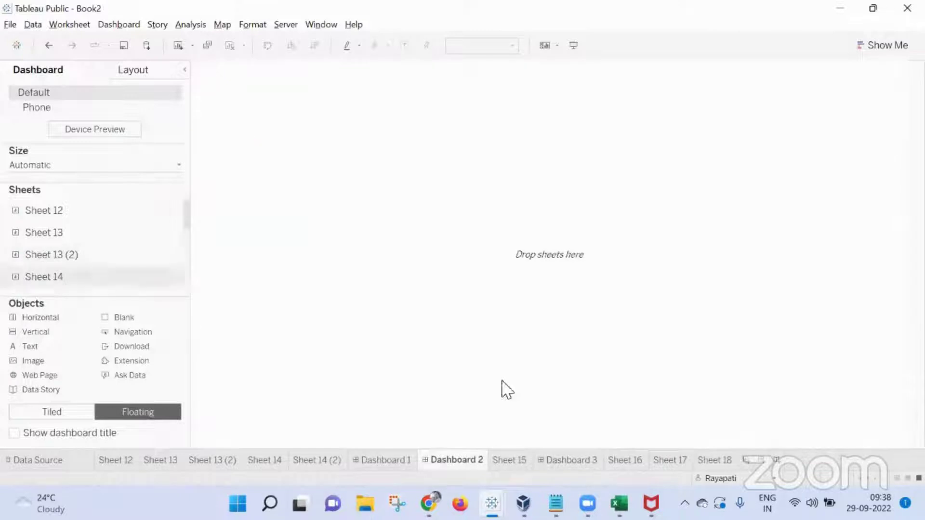
Step: Add Sheet 19 and start a calculated field returning [Sales] when Parameter 4 is Sales
click(752, 463)
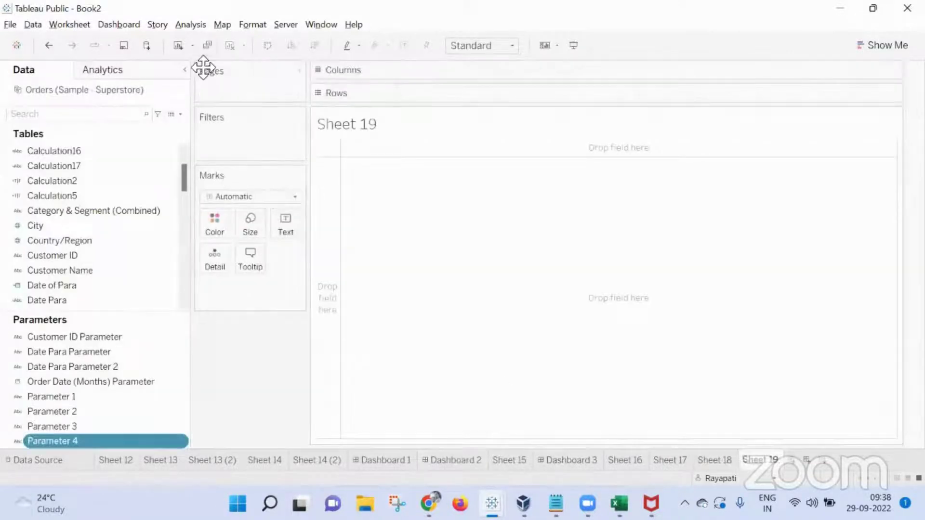
click(191, 24)
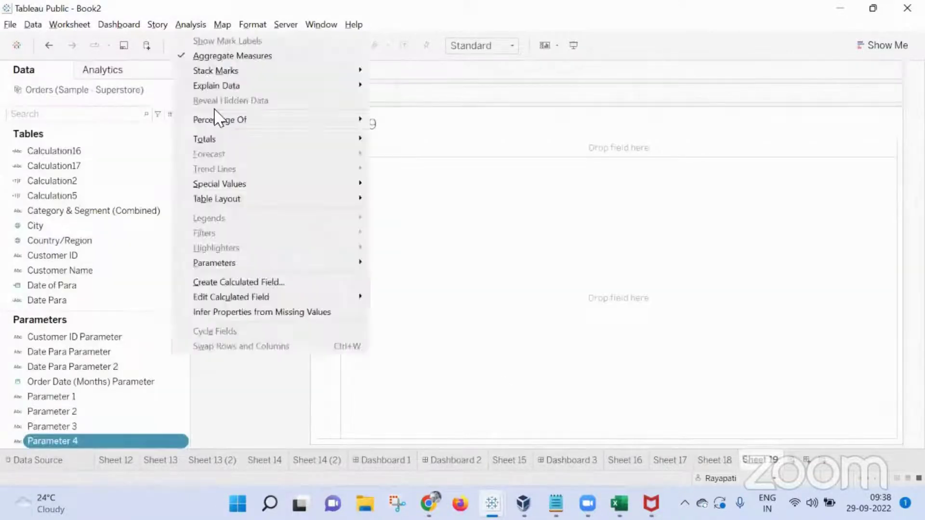
click(257, 283)
text(If )
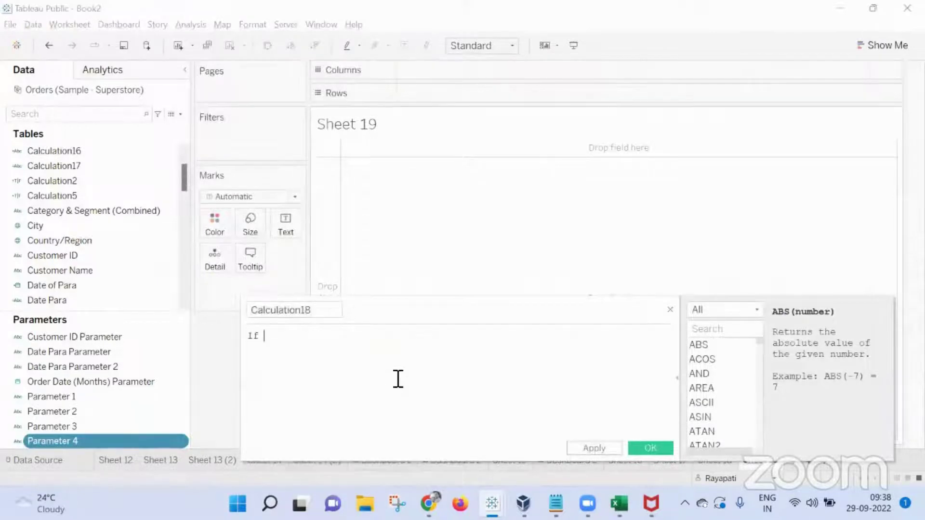
text(Para)
key(Down)
key(Down)
key(Down)
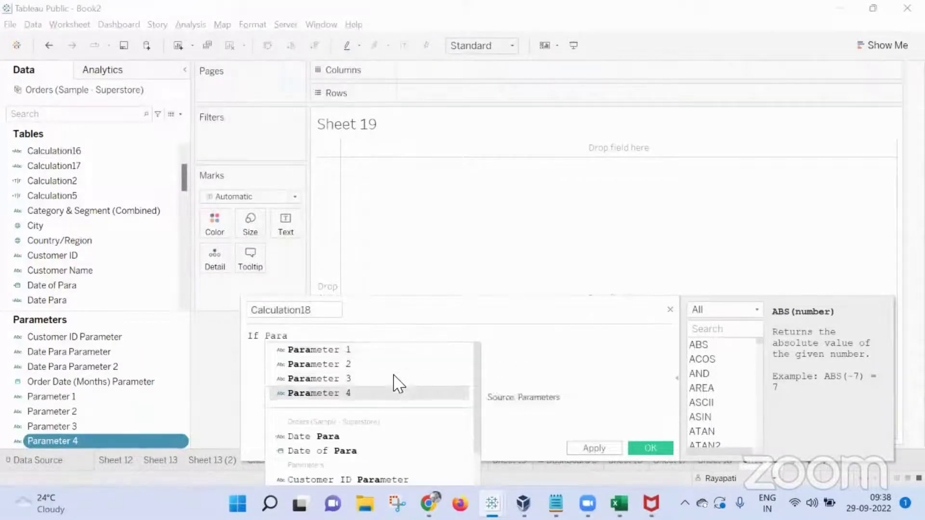
key(Return)
text(Sa)
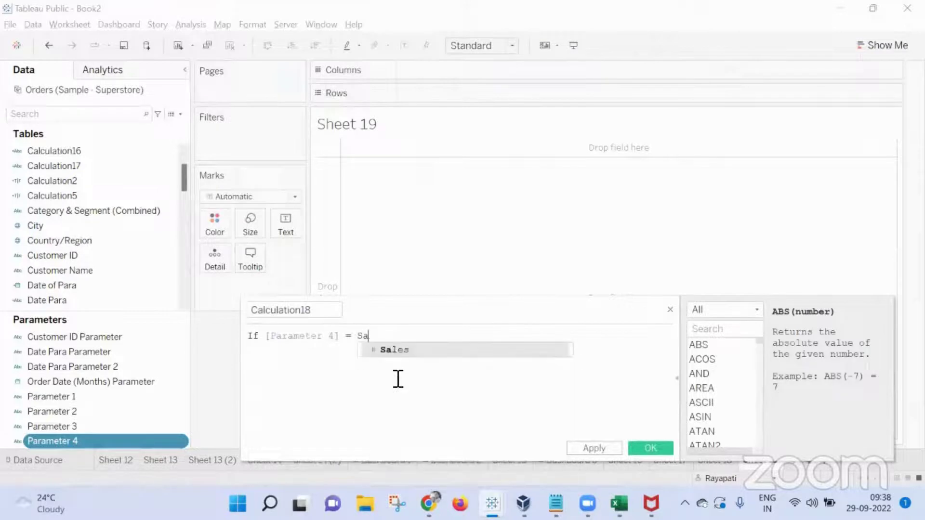
key(Return)
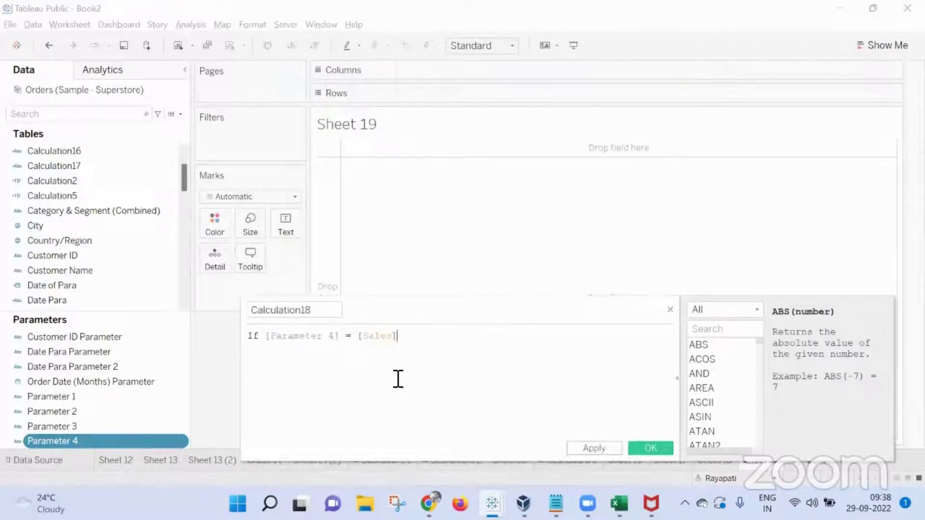
key(BackSpace)
key(BackSpace)
key(BackSpace)
key(BackSpace)
key(BackSpace)
key(BackSpace)
key(BackSpace)
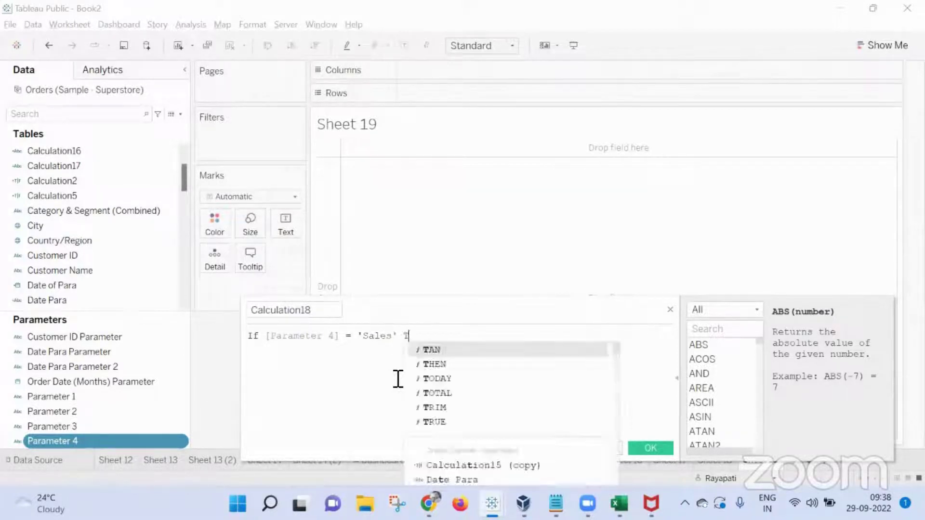
text(Then )
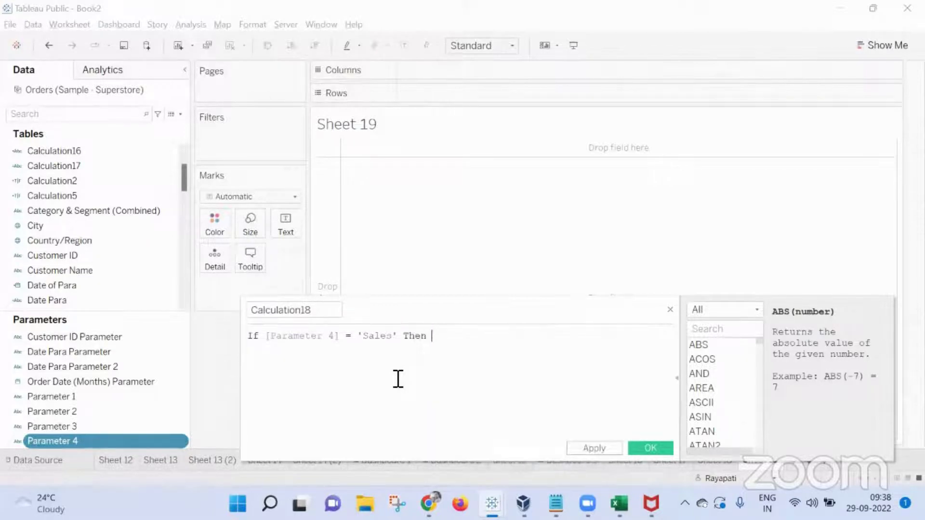
text([Sa)
key(Return)
text(Els)
Step: Add the branch ELSEIF [Parameter 4] = "Profit" THEN [Profit] END, then apply Calculation18
key(Down)
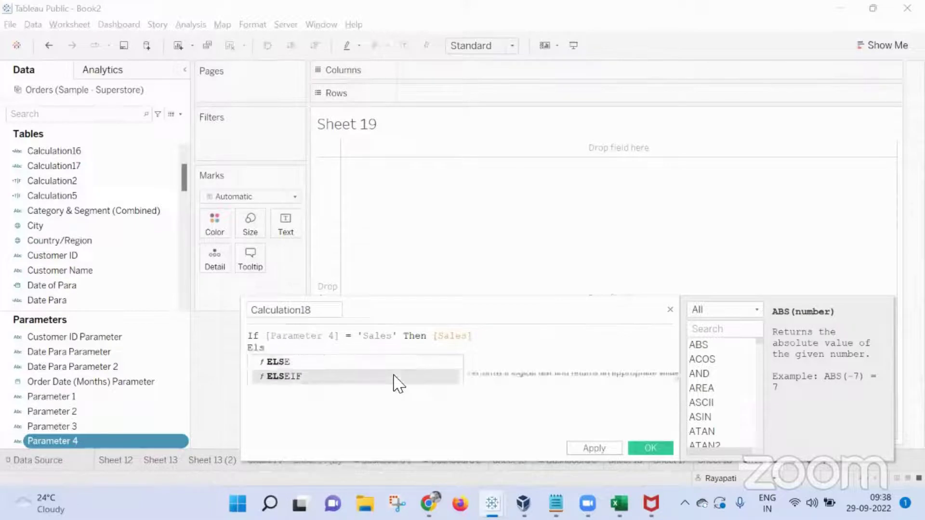
key(Return)
text(para)
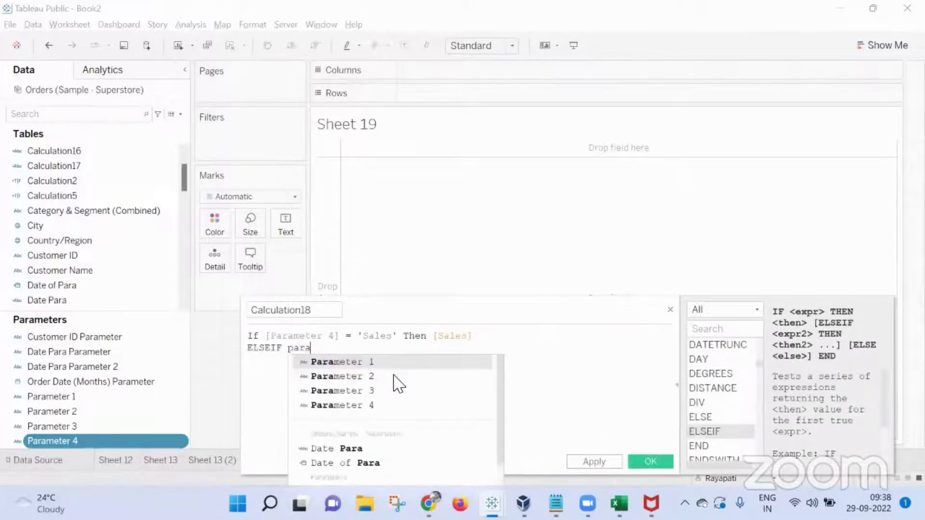
key(Down)
key(Down)
key(Down)
key(Return)
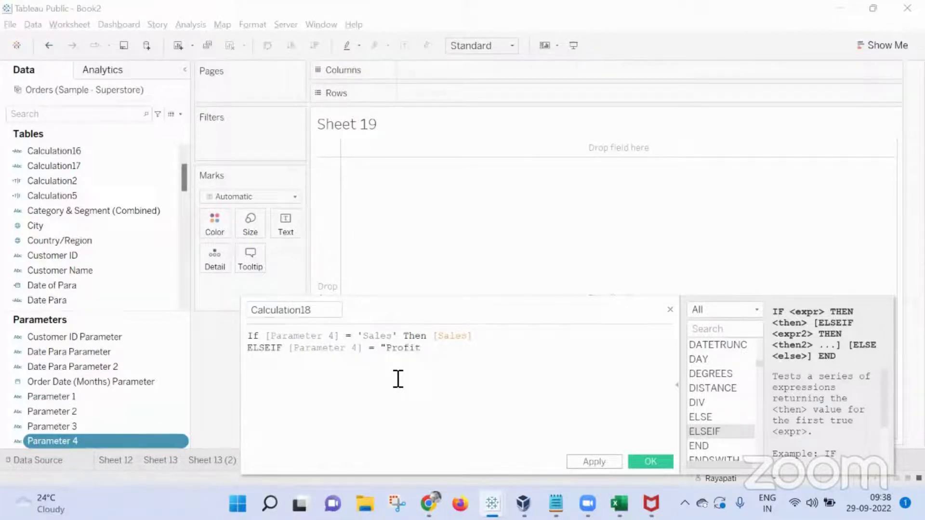
text(Then )
text(P)
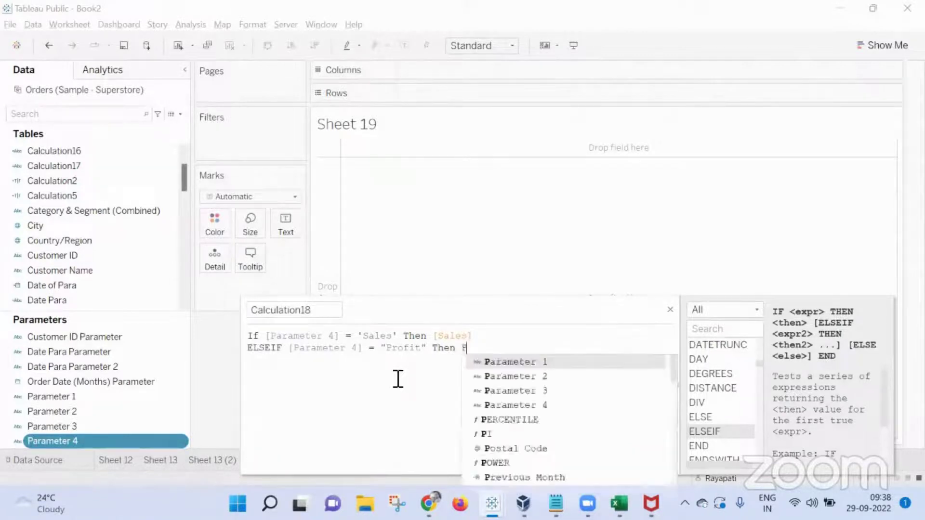
text(ro)
key(Down)
key(Down)
key(Return)
key(Return)
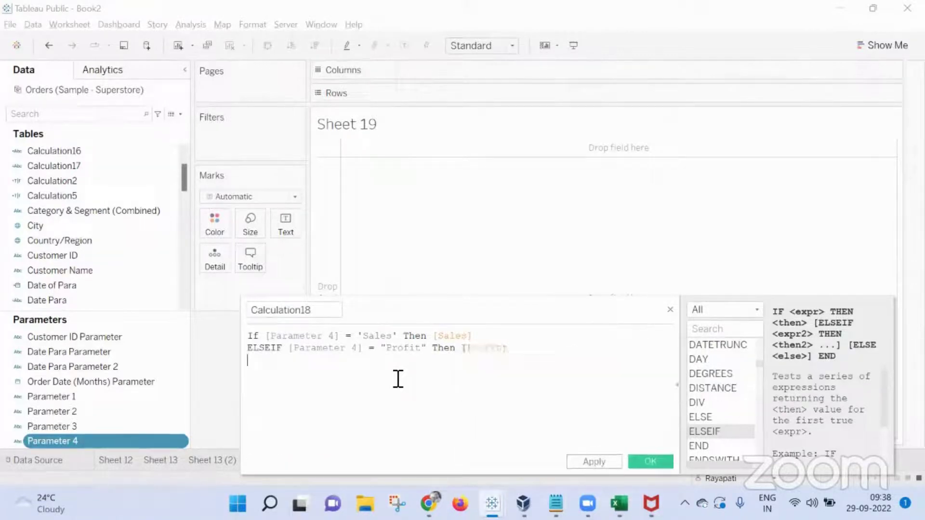
text(End)
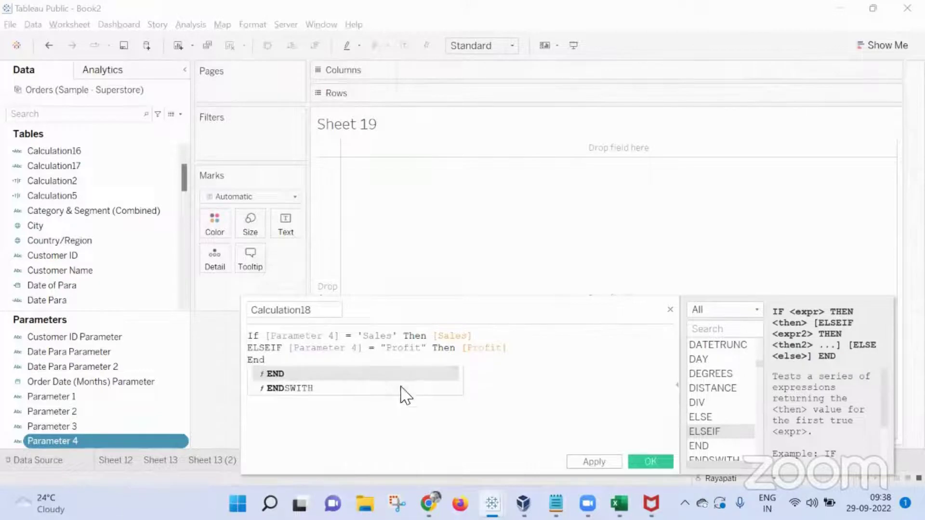
click(409, 433)
click(589, 462)
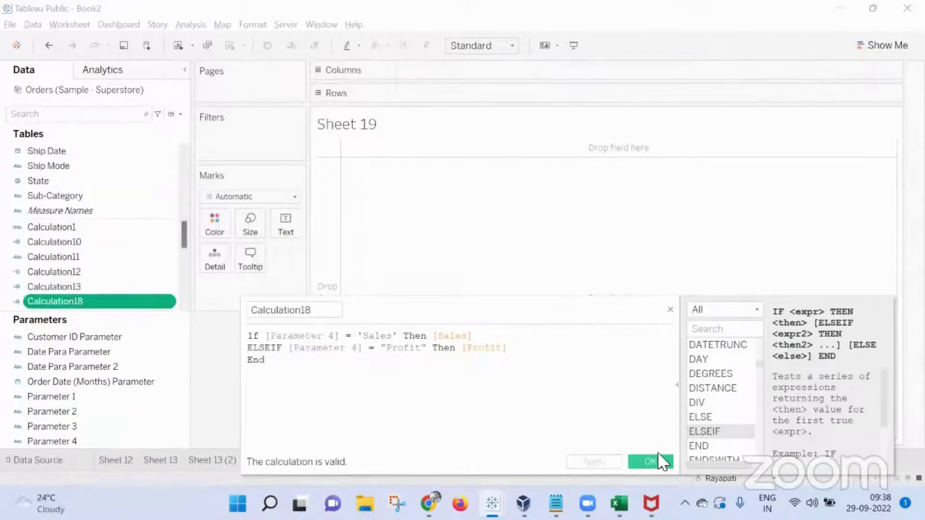
Step: Build Sheet 19 with Calculation18 on the Marks card and Sub-Category on Rows
click(656, 462)
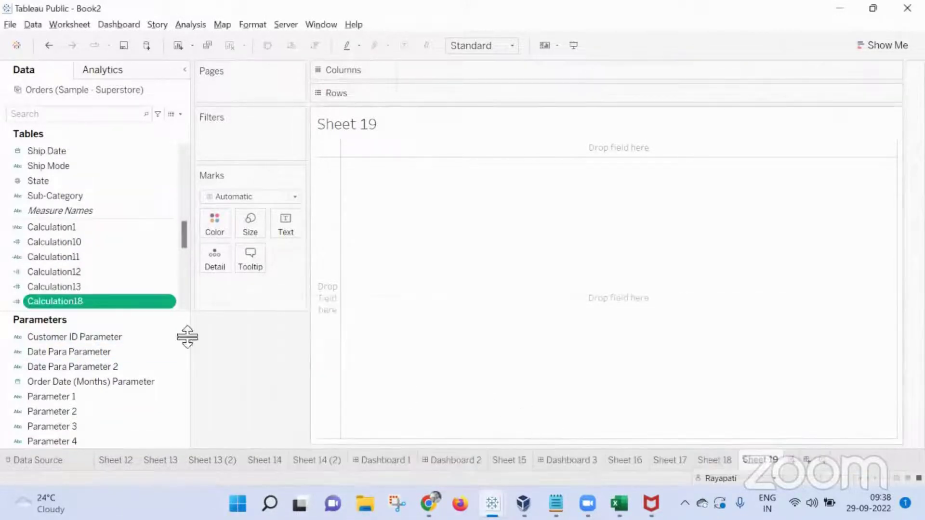
drag(58, 310, 277, 217)
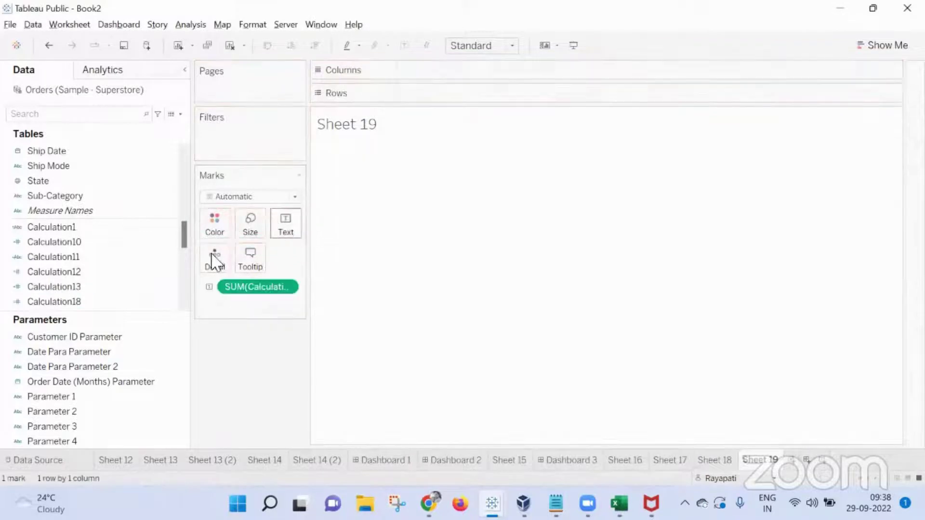
drag(58, 196, 427, 104)
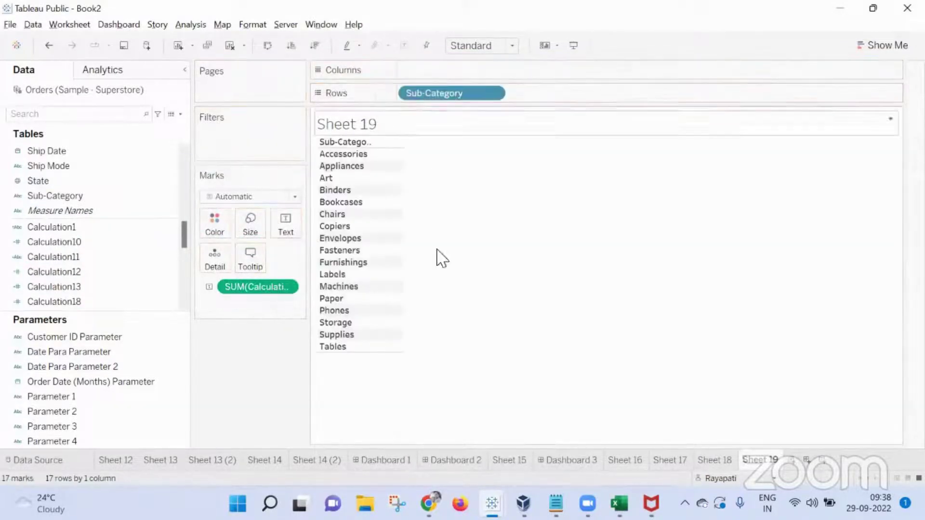
Step: Place Sheet 19 tiled so it fills Dashboard 2
click(456, 459)
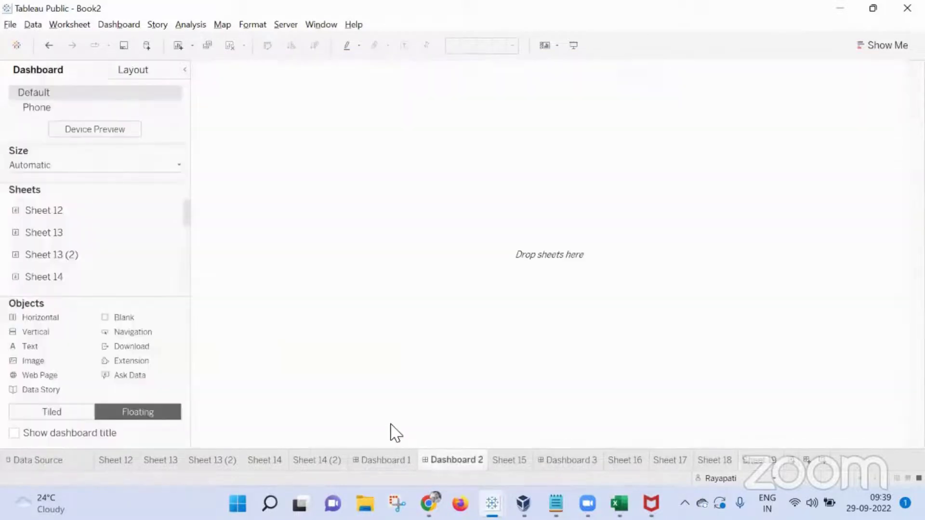
scroll(59, 289, down, 3)
drag(58, 278, 56, 273)
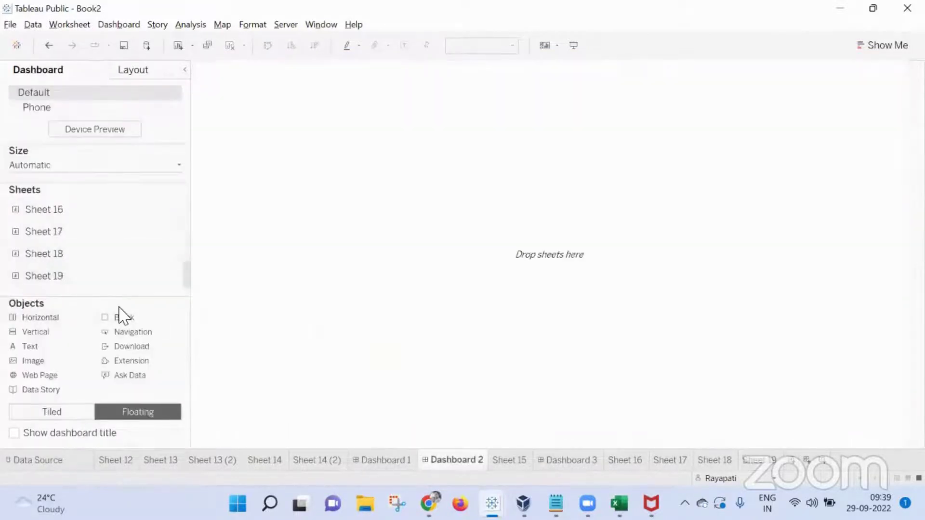
click(767, 462)
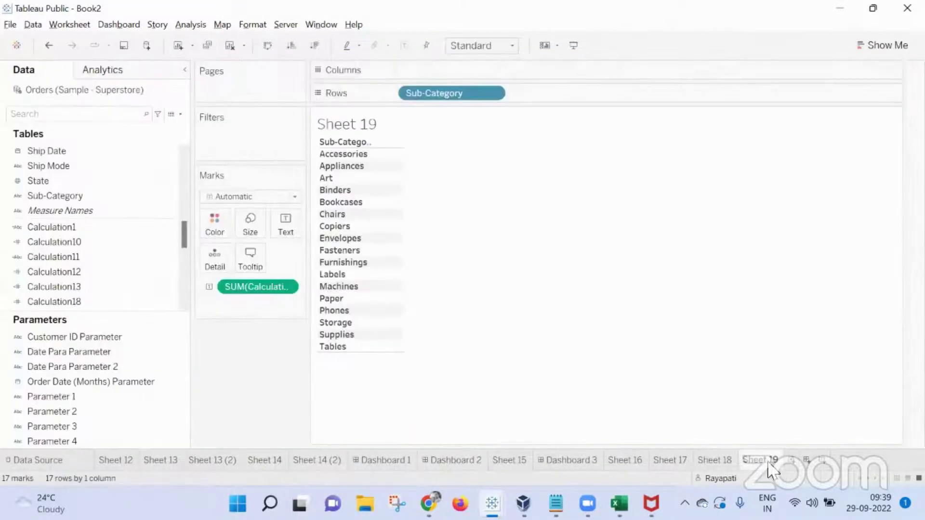
click(712, 462)
click(671, 463)
key(ctrl+shift+Tab)
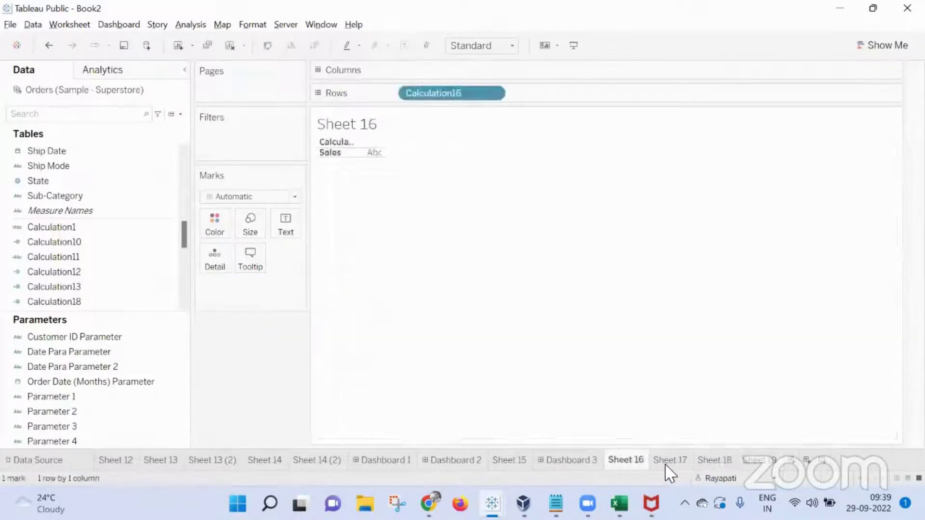
click(770, 462)
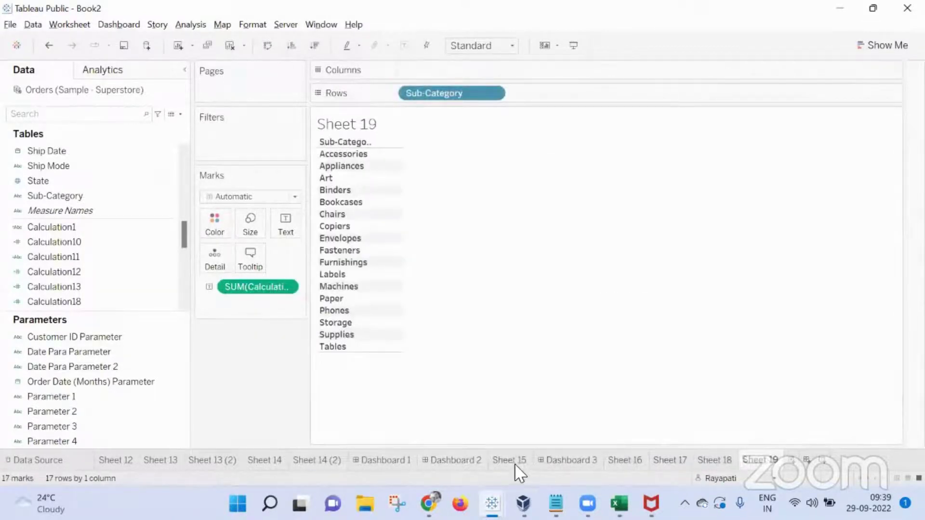
click(444, 465)
drag(15, 276, 163, 224)
mouse_move(44, 277)
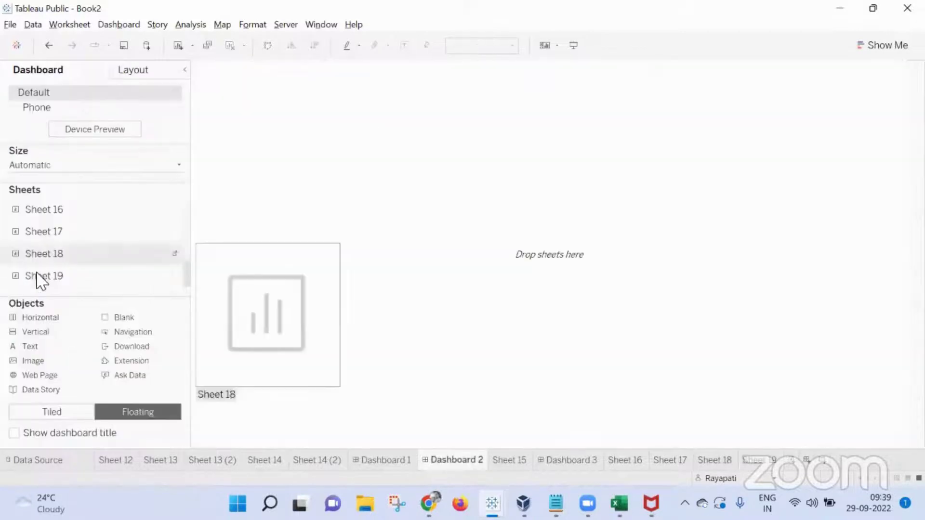
click(65, 417)
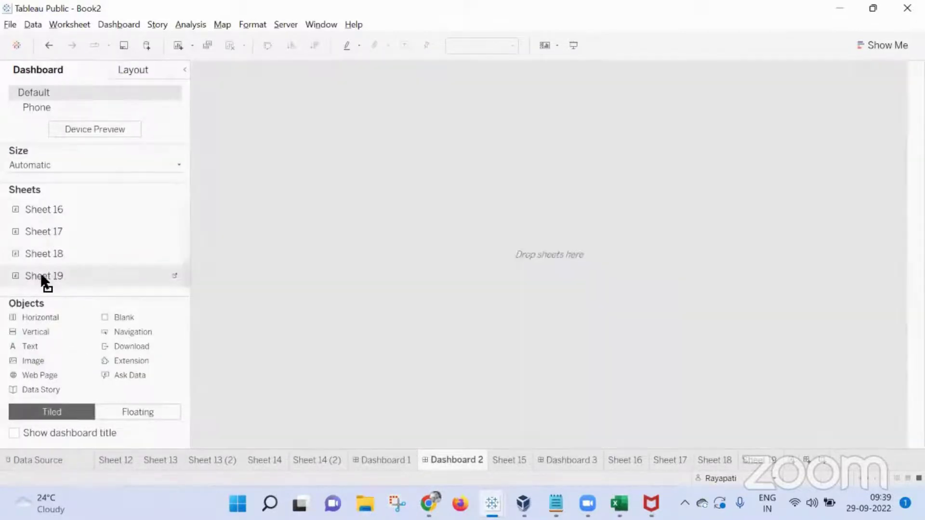
drag(40, 275, 432, 174)
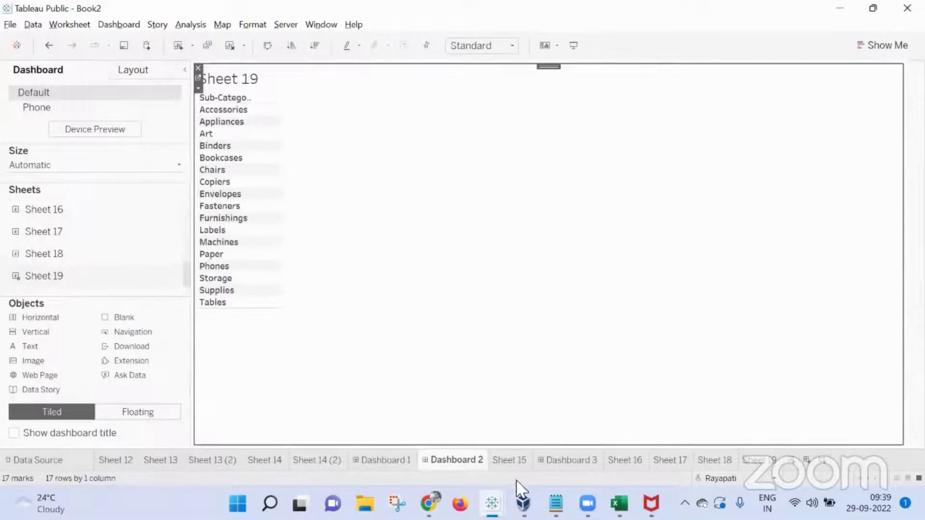
Step: Tile Sheet 17 above Sheet 14 and Sheet 16 above Sheet 13, resizing the divider
click(384, 460)
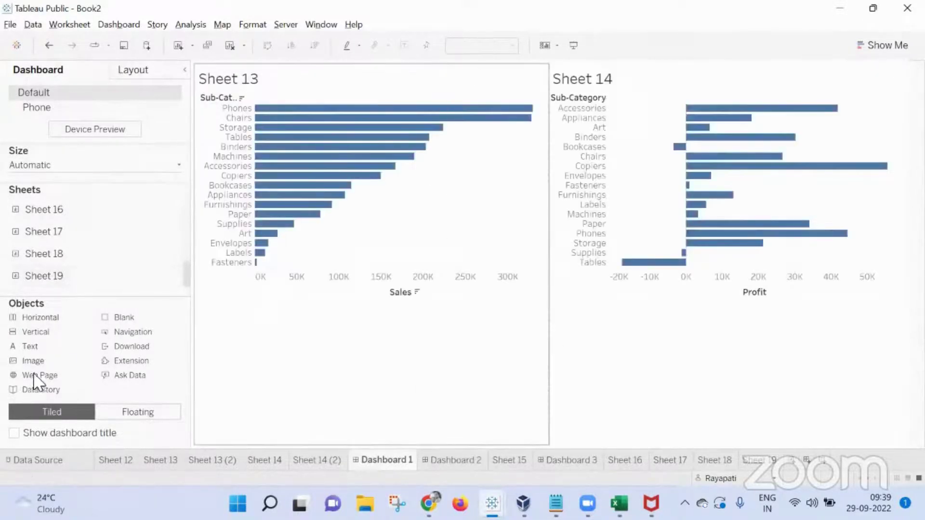
scroll(62, 259, up, 3)
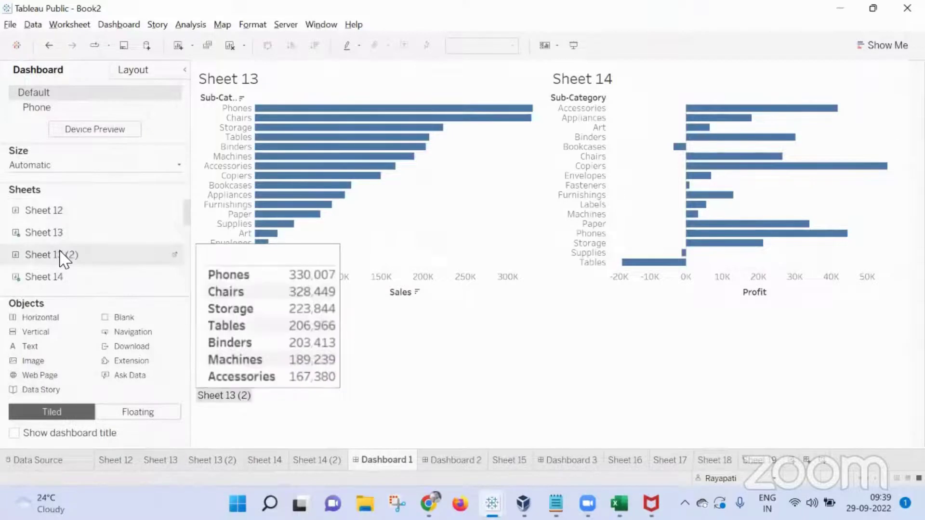
scroll(63, 259, down, 3)
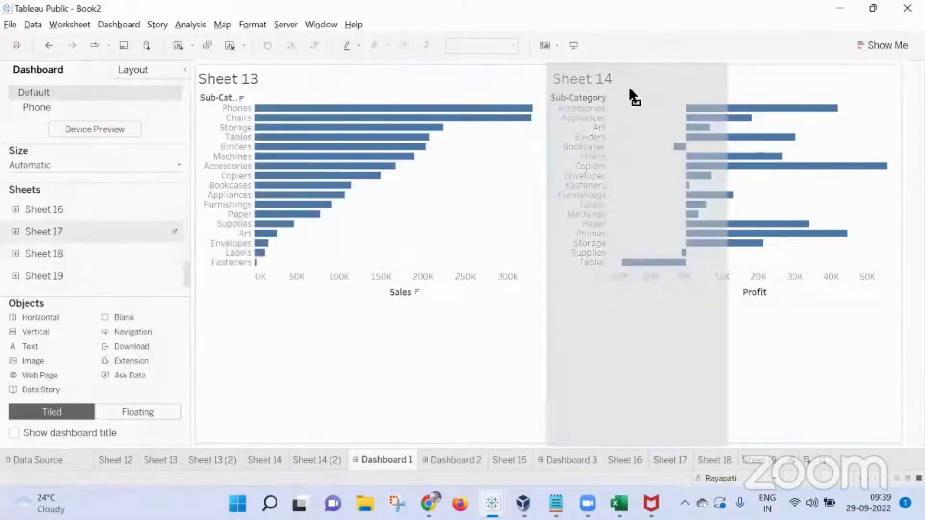
mouse_move(56, 240)
mouse_down()
mouse_move(723, 159)
mouse_move(754, 72)
mouse_up()
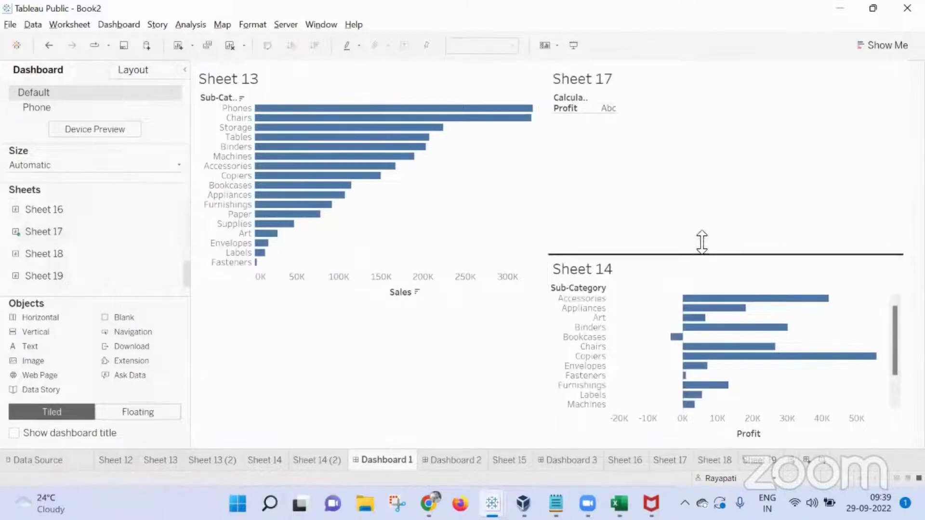
drag(701, 255, 681, 131)
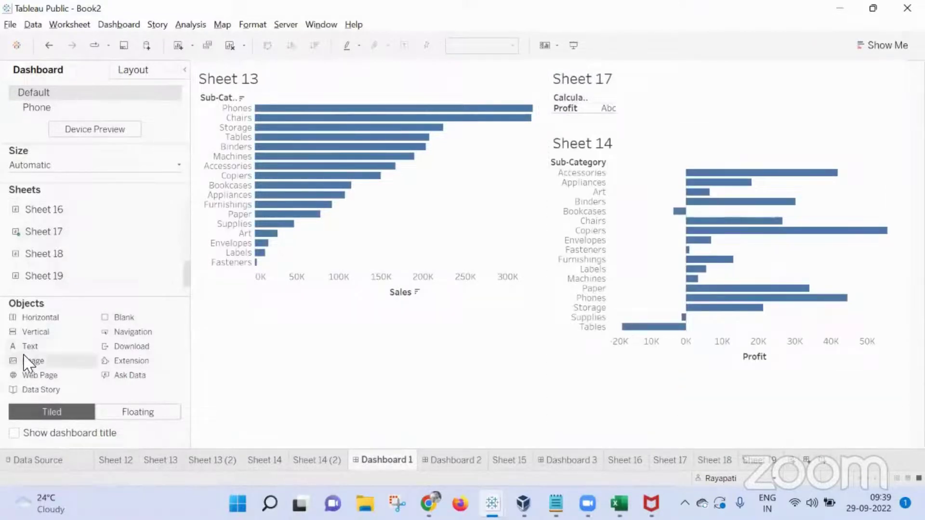
mouse_move(69, 234)
mouse_down()
mouse_move(79, 219)
mouse_move(341, 251)
mouse_move(387, 130)
mouse_up()
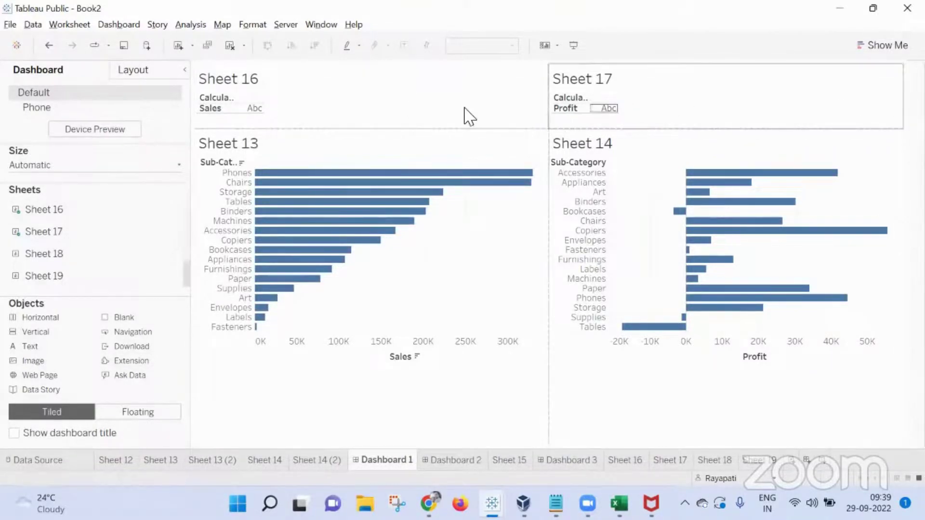
Step: Create a Change Parameter action from Sheet 16 setting Parameter 4 from the calculation field
click(181, 25)
mouse_move(119, 25)
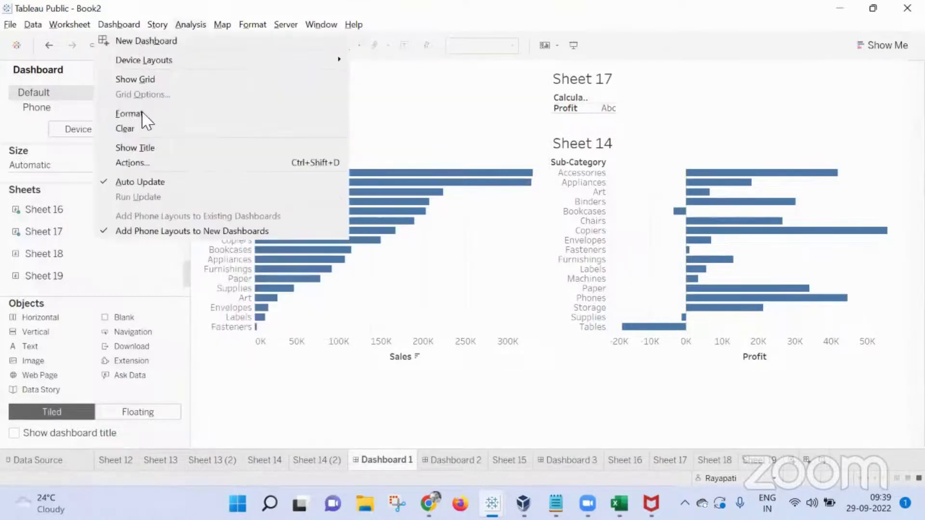
click(147, 164)
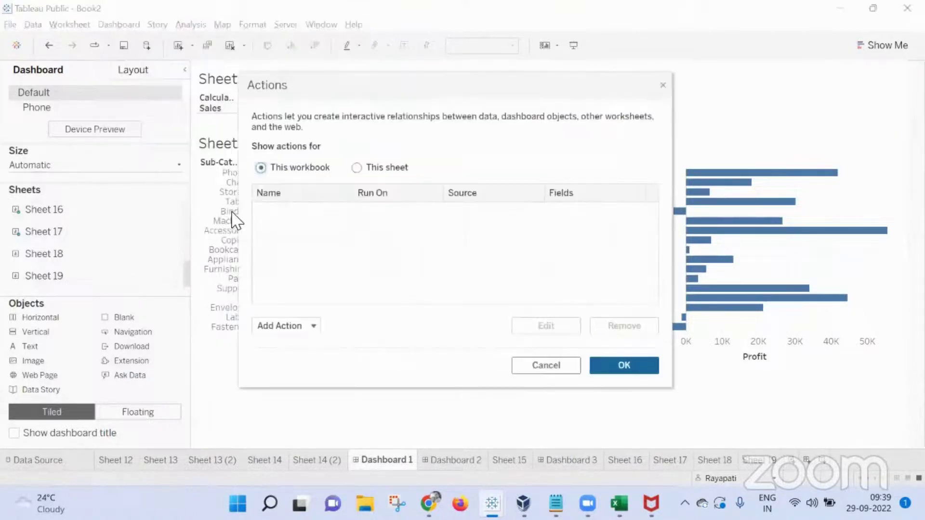
click(286, 327)
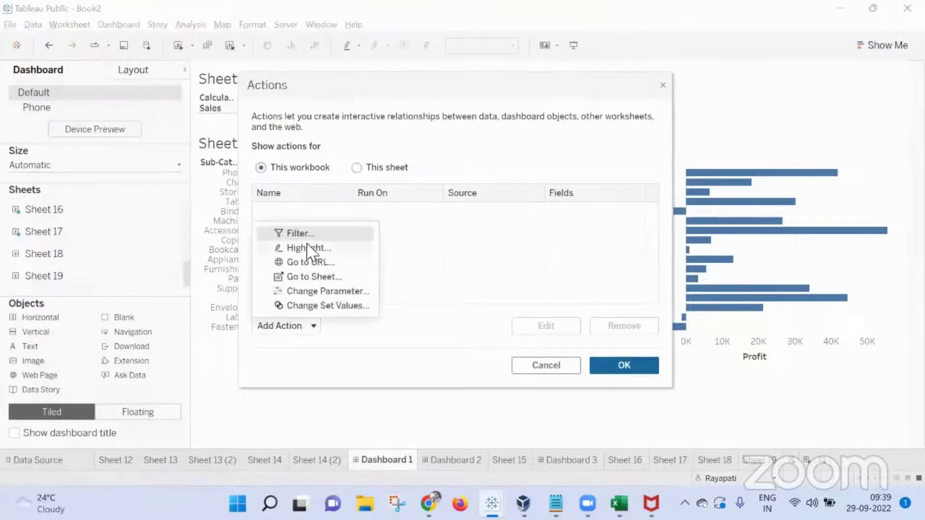
click(318, 291)
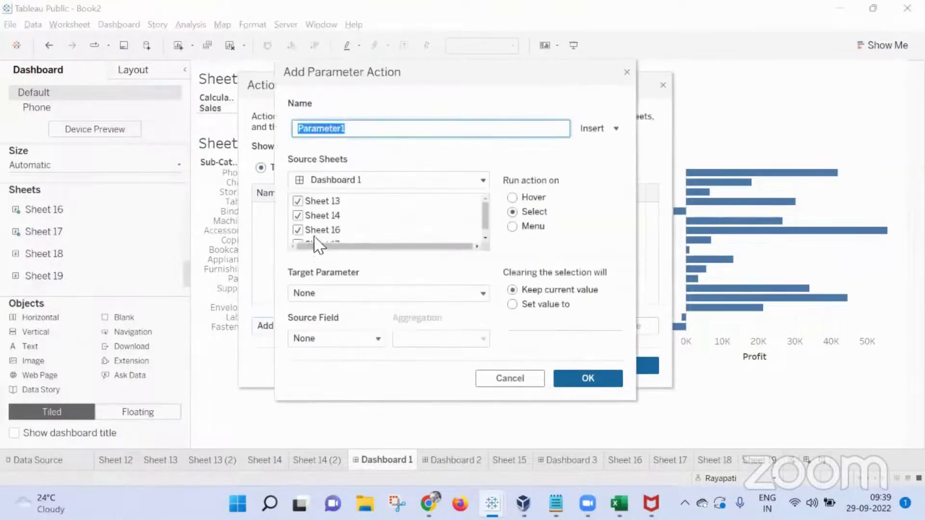
click(298, 201)
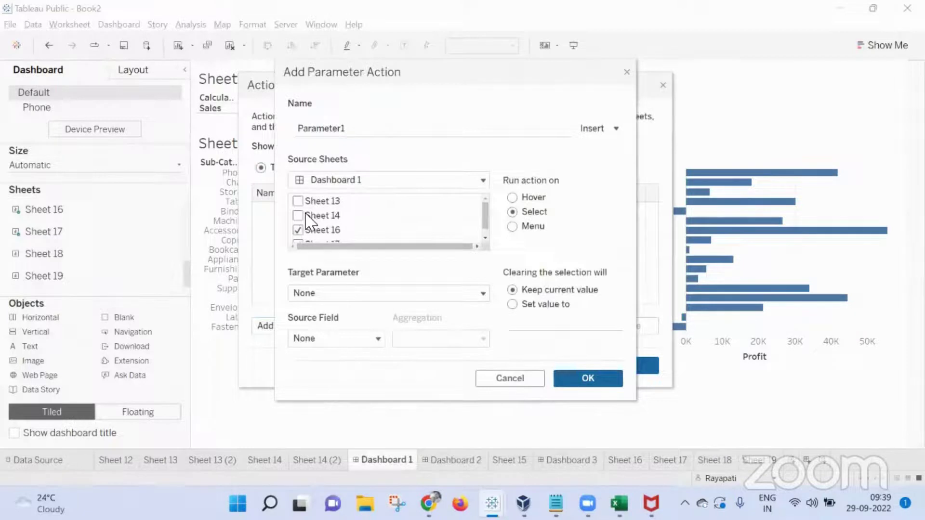
scroll(307, 221, down, 1)
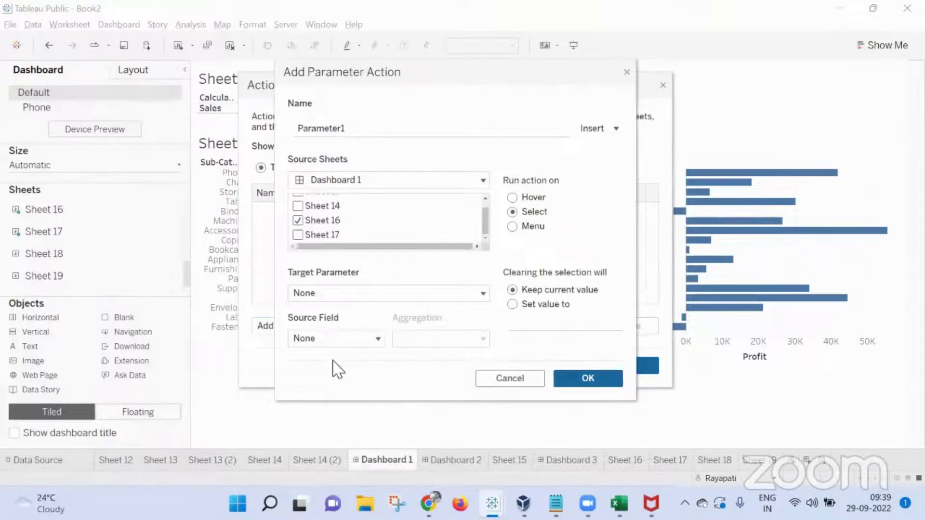
click(325, 338)
click(328, 293)
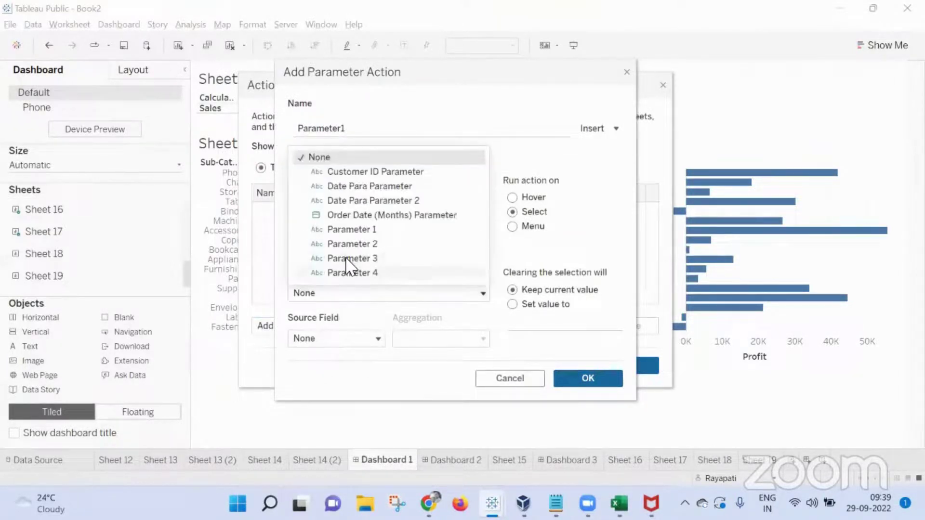
click(349, 273)
click(336, 338)
click(340, 374)
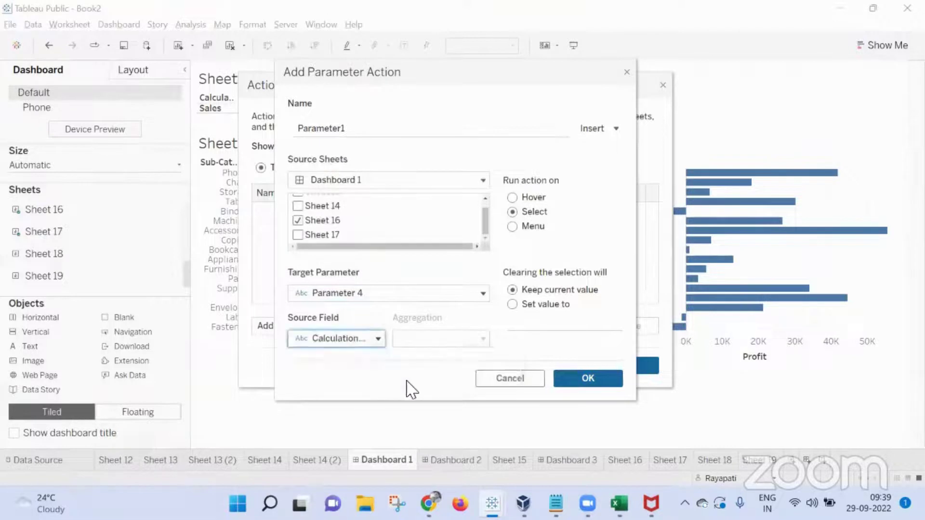
click(586, 380)
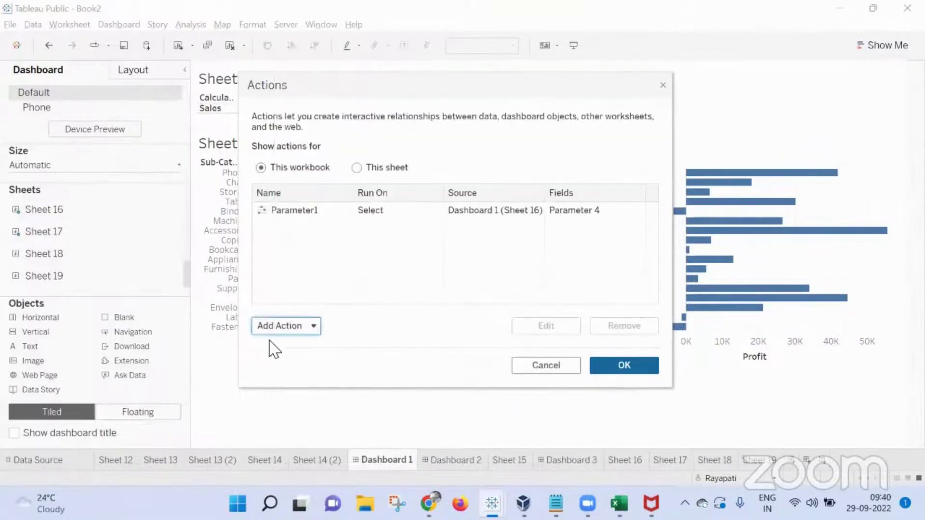
Step: Start a second Change Parameter action targeting Parameter 4, sourced from the calculated field
click(271, 334)
key(Up)
key(Up)
key(Return)
click(305, 204)
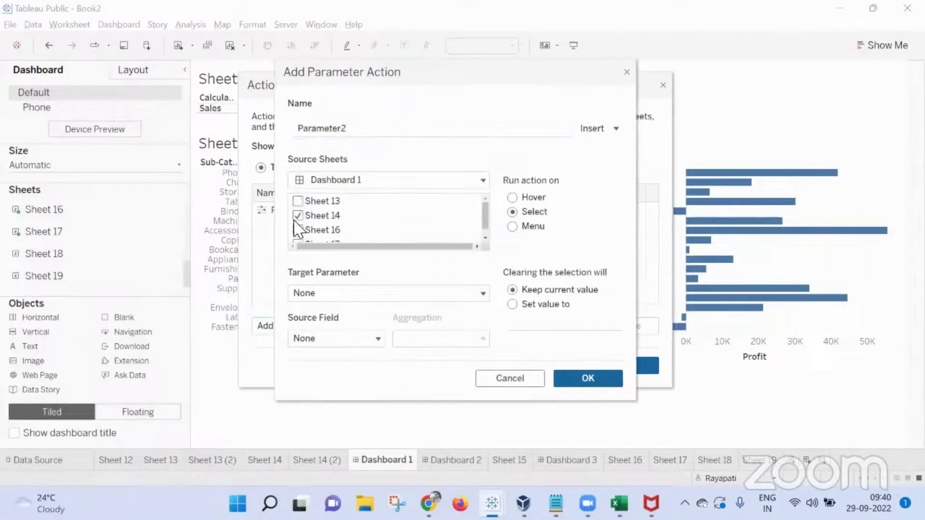
click(297, 228)
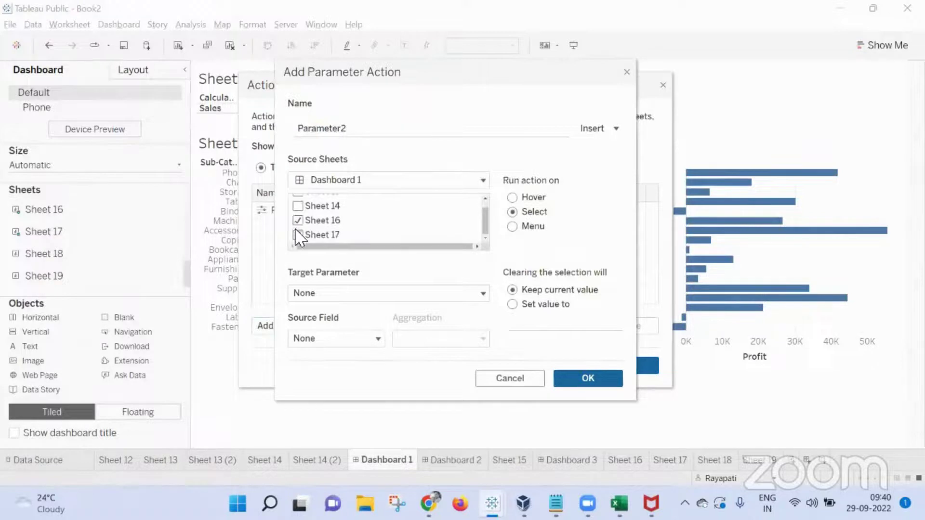
click(345, 345)
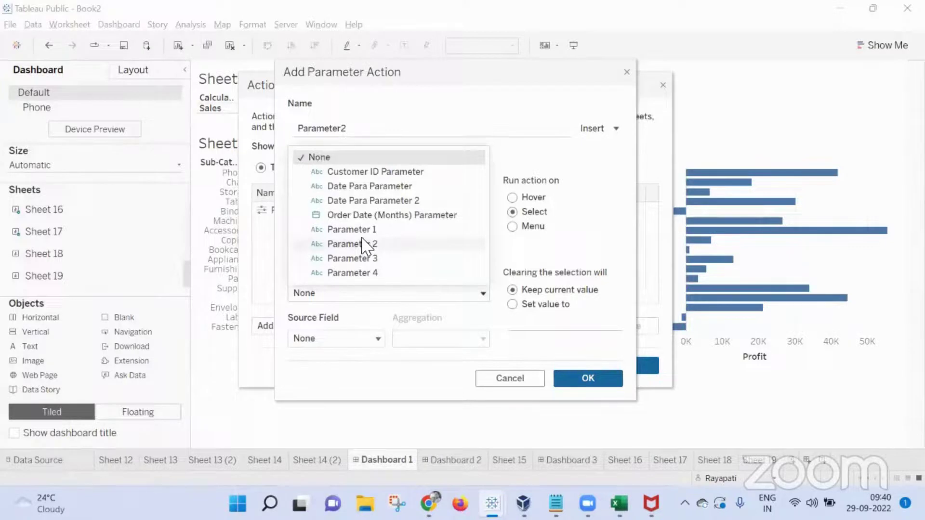
click(374, 272)
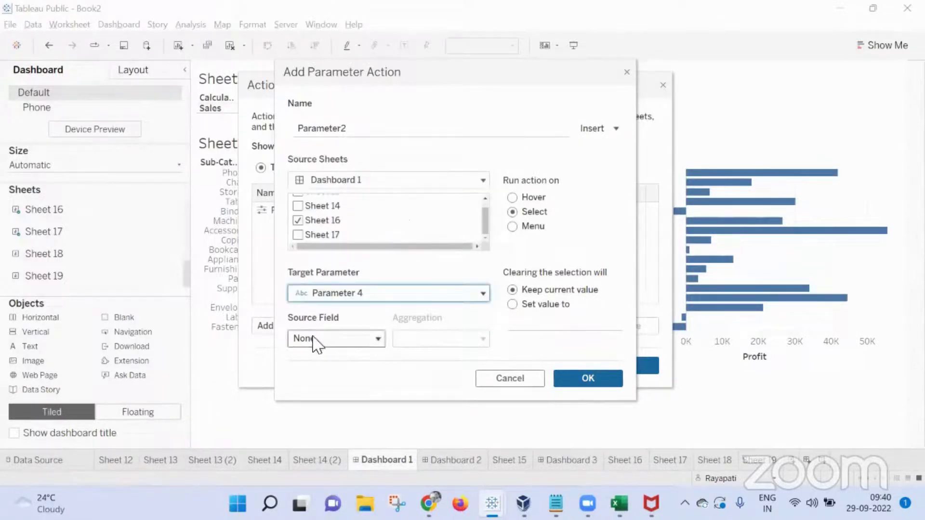
click(312, 335)
click(331, 369)
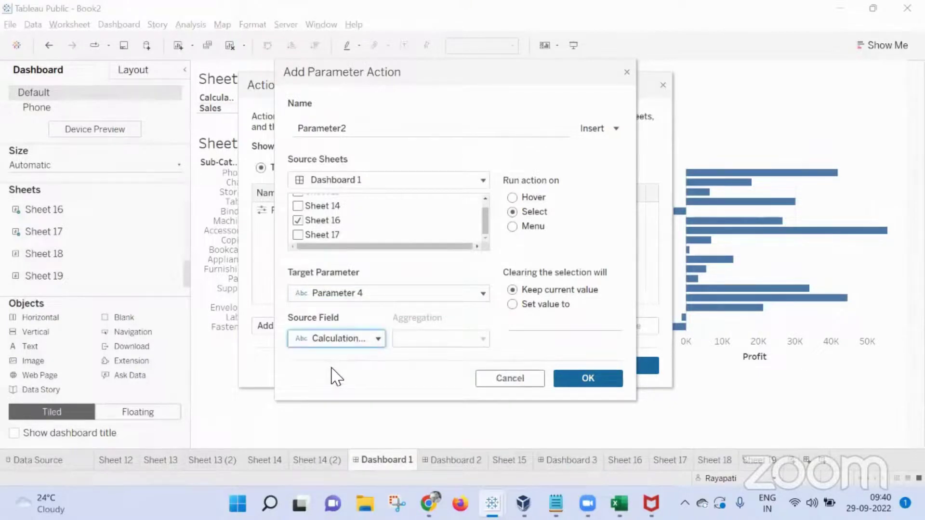
Step: Switch the action's source to Sheet 17 with its calculated field, and confirm it
click(298, 220)
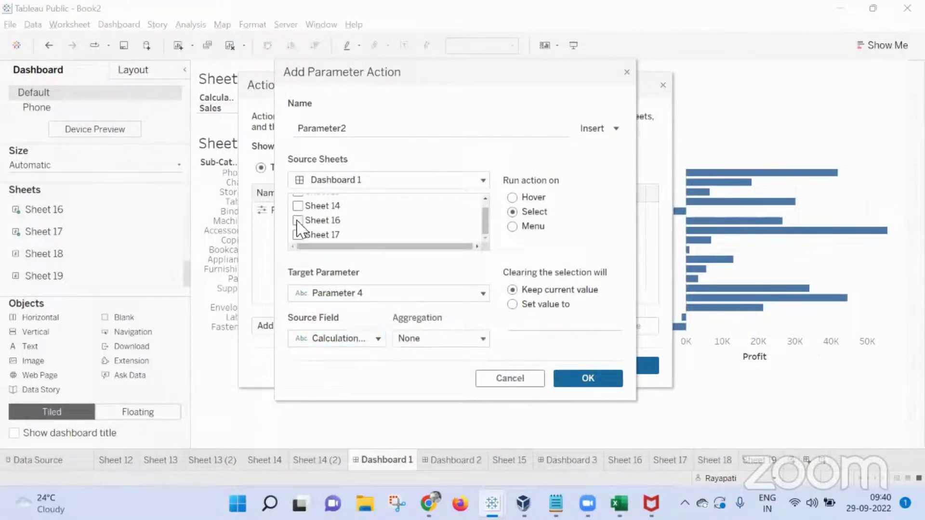
click(298, 235)
click(320, 339)
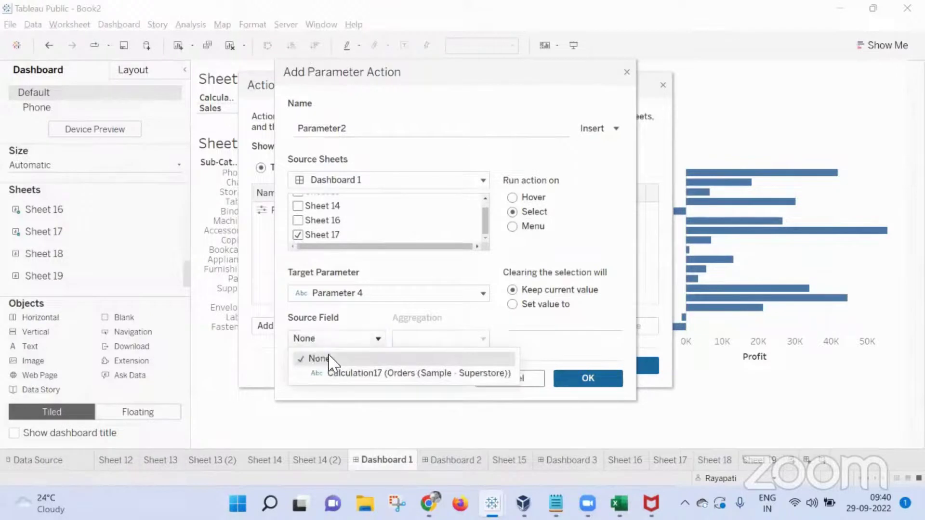
click(341, 375)
click(586, 382)
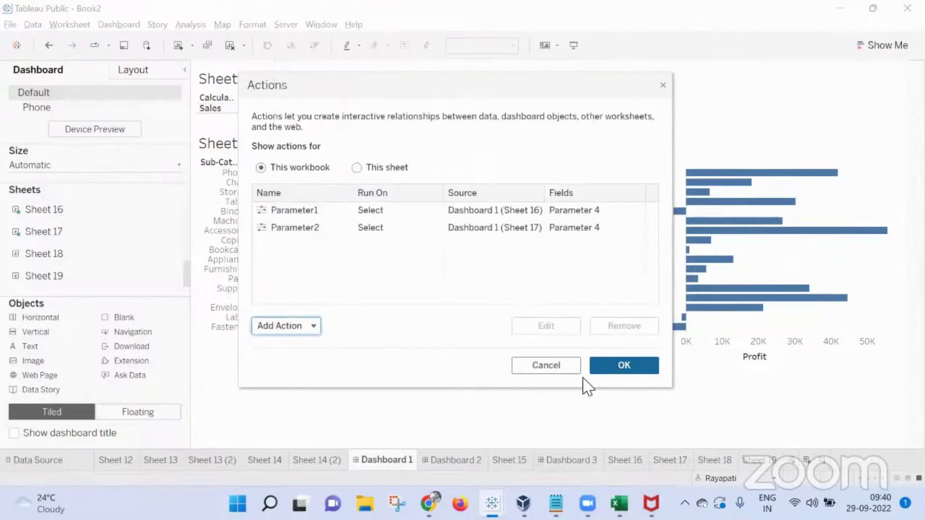
key(space)
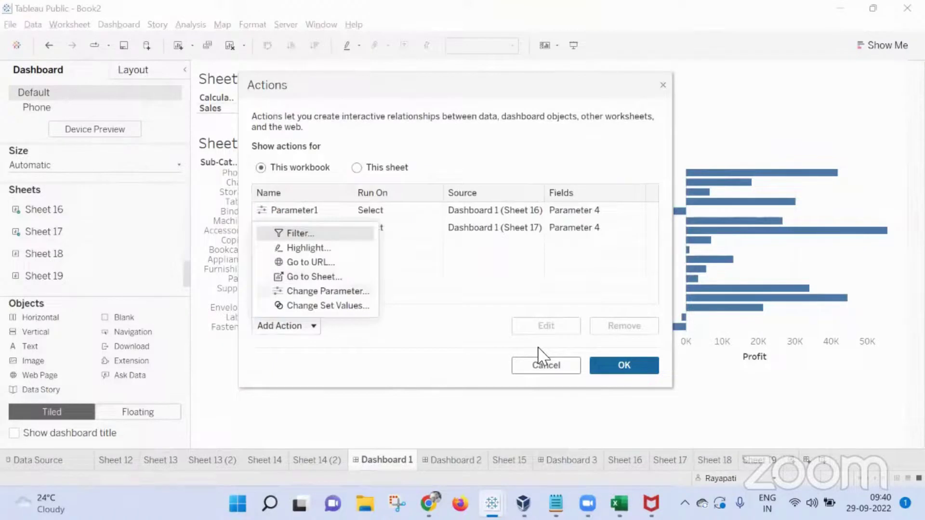
Step: Create Filter1 from Sheet 16 to Dashboard 2's Sheet 19, run on select, showing all values
key(Escape)
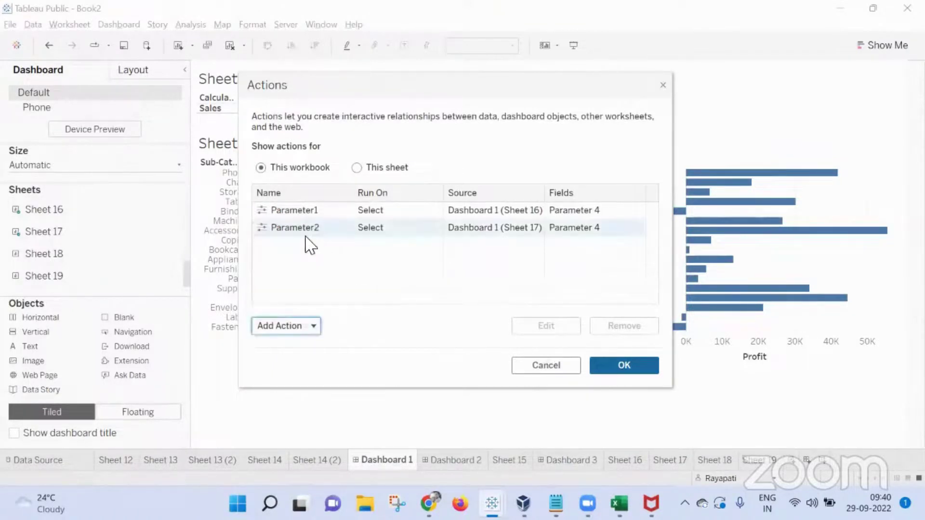
click(244, 143)
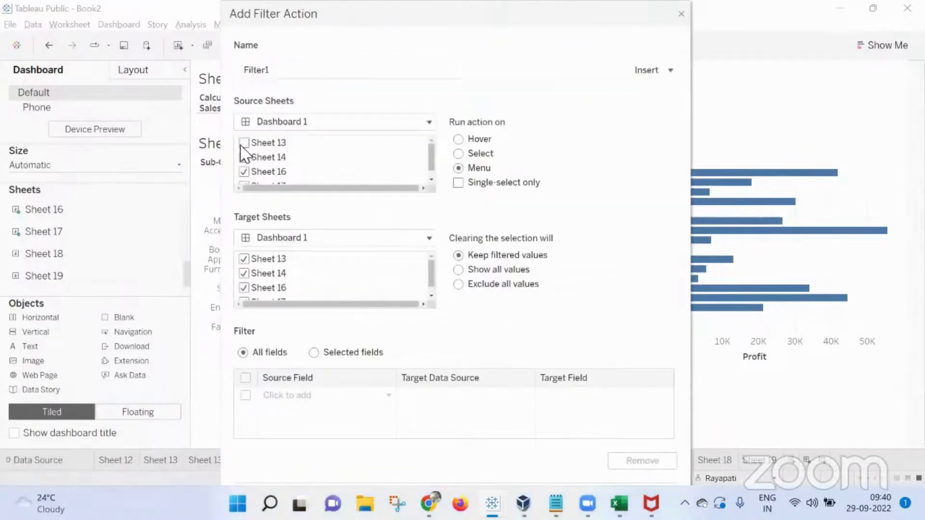
scroll(244, 157, down, 1)
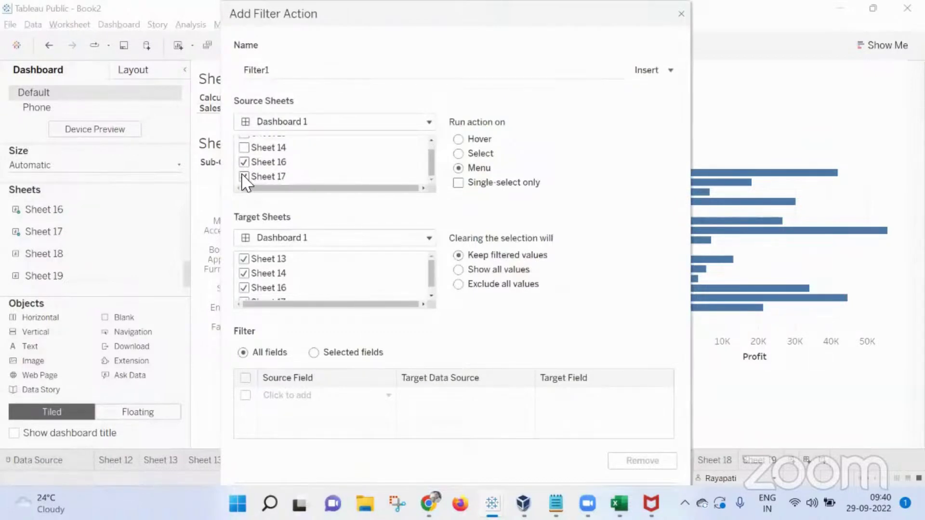
click(244, 177)
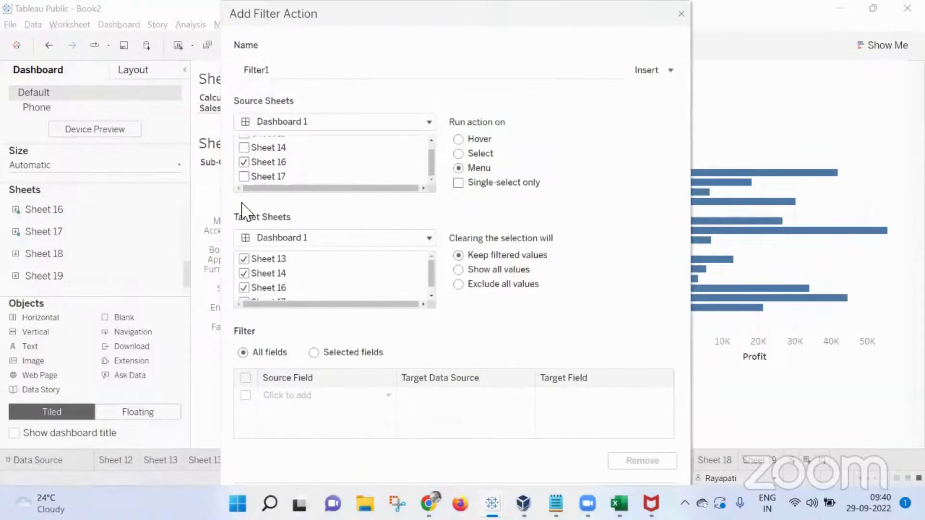
click(284, 245)
click(290, 269)
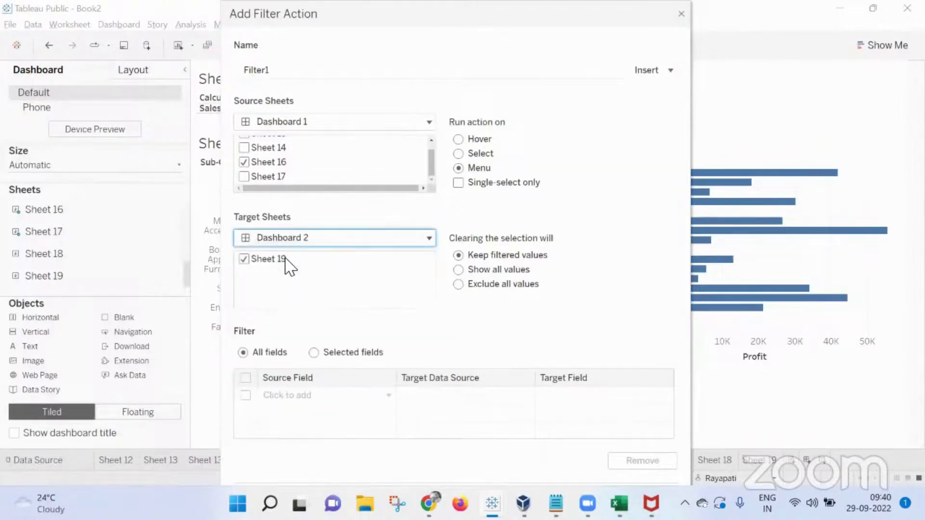
click(458, 153)
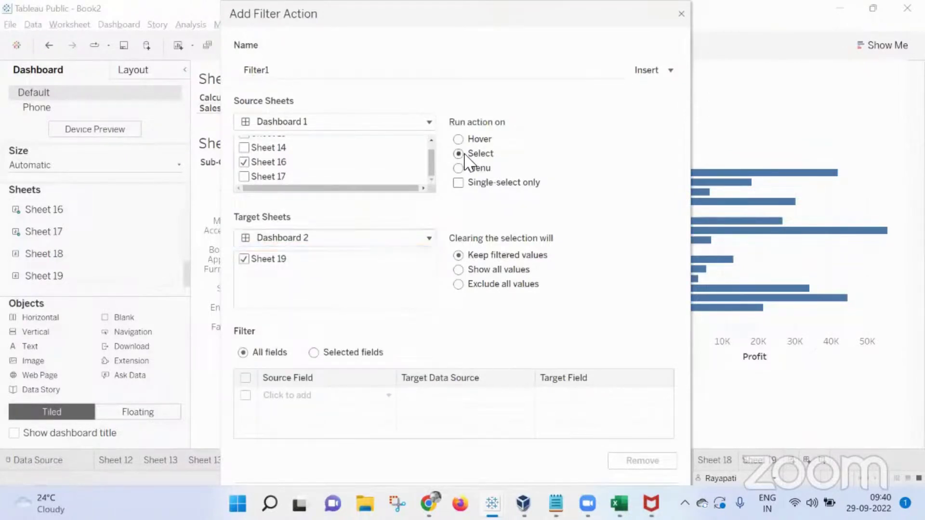
click(470, 270)
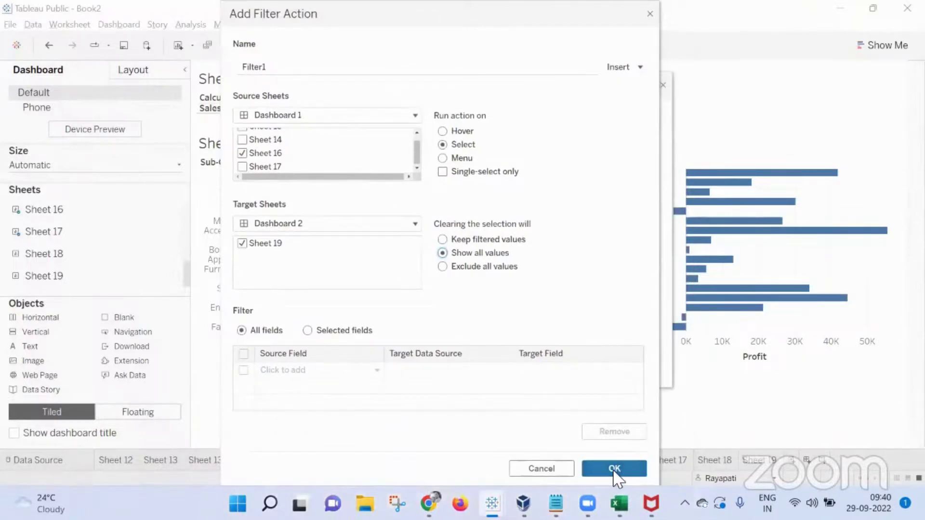
click(616, 470)
click(292, 343)
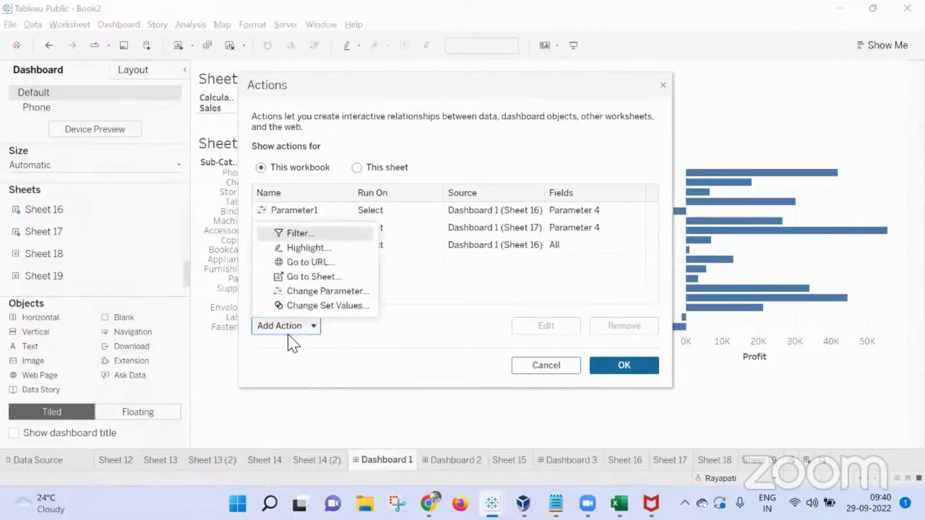
Step: Create Filter2 from Sheet 17 to Dashboard 2, run on select, show all values
click(304, 236)
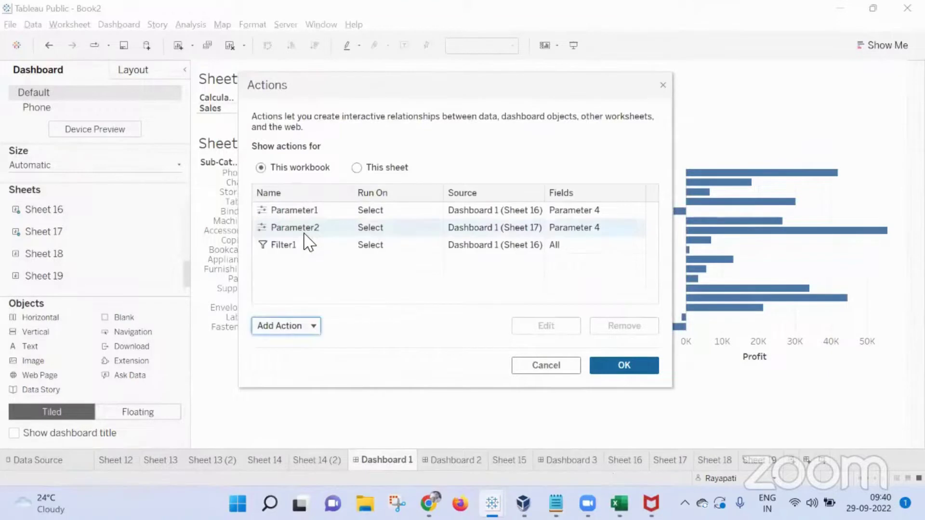
click(244, 143)
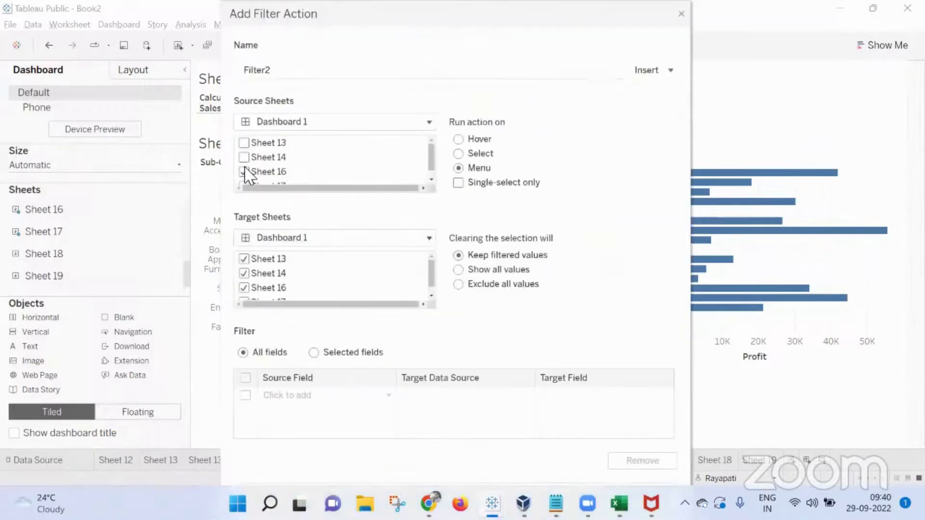
scroll(246, 173, down, 1)
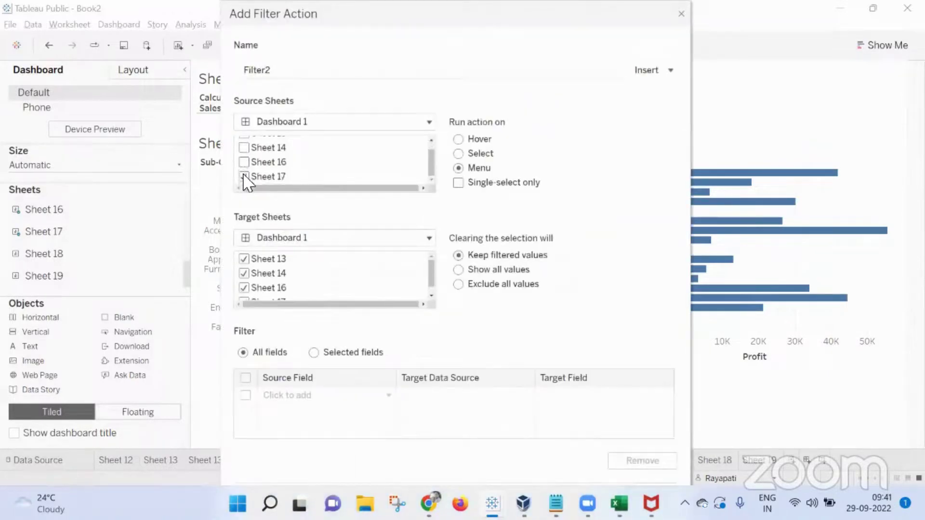
click(263, 239)
click(272, 269)
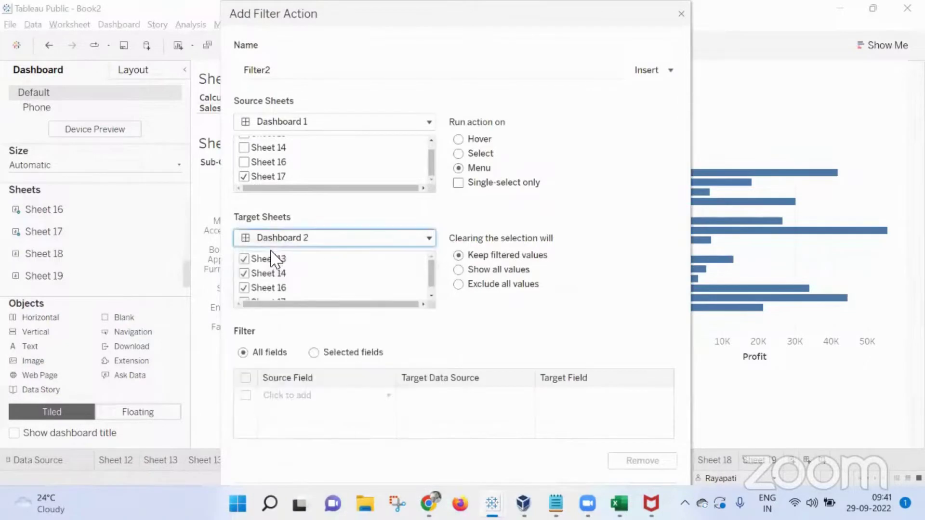
click(458, 153)
click(458, 270)
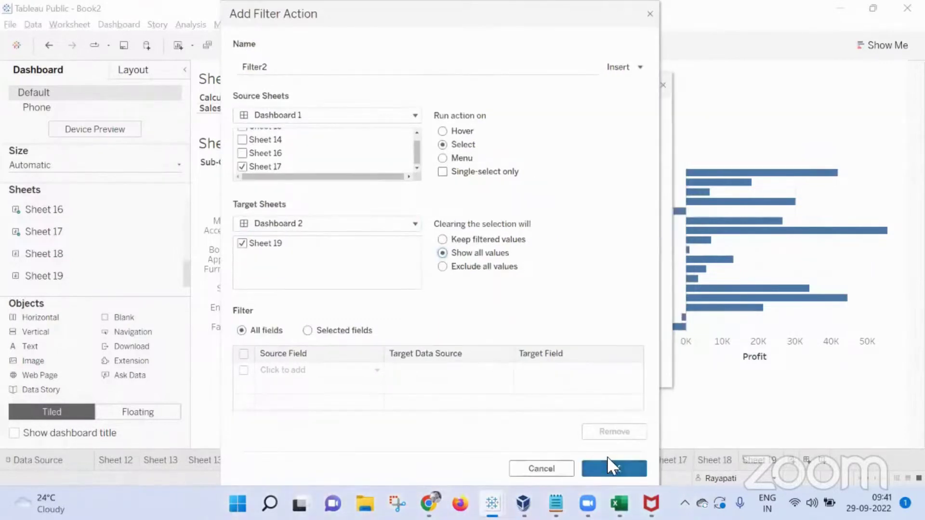
click(610, 466)
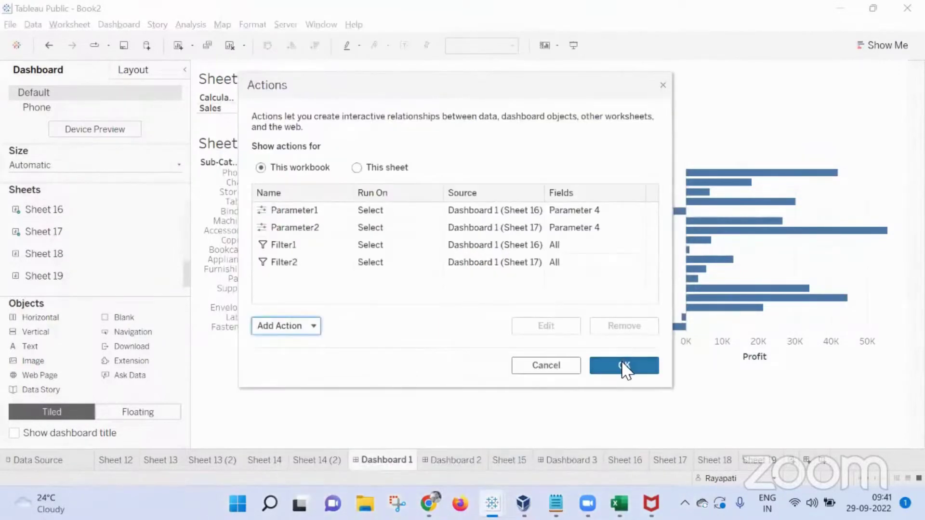
click(623, 367)
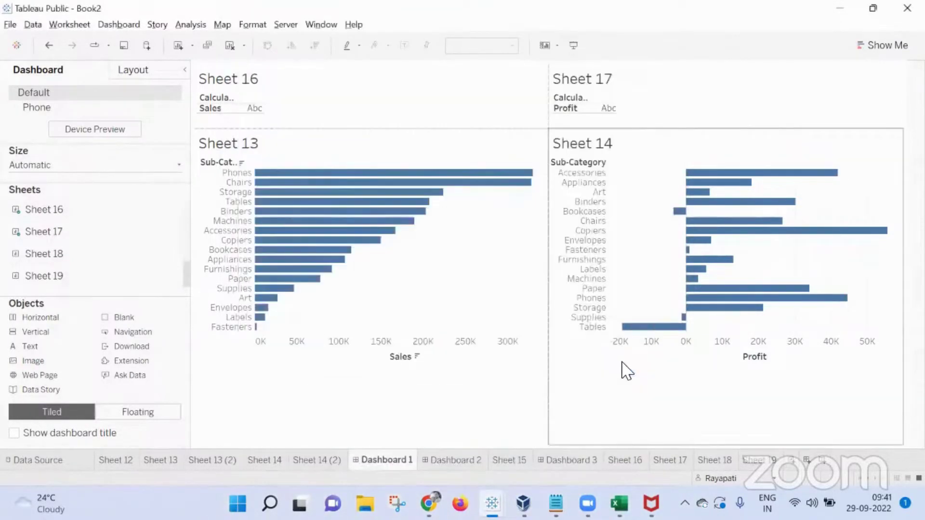
Step: Test the actions by selecting Sales in Sheet 16, then Profit in Sheet 17
click(209, 108)
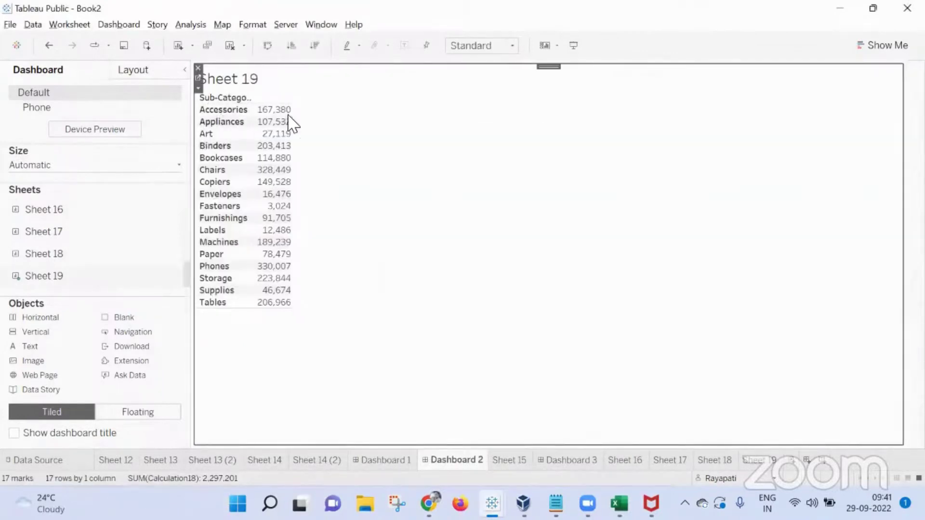
click(402, 461)
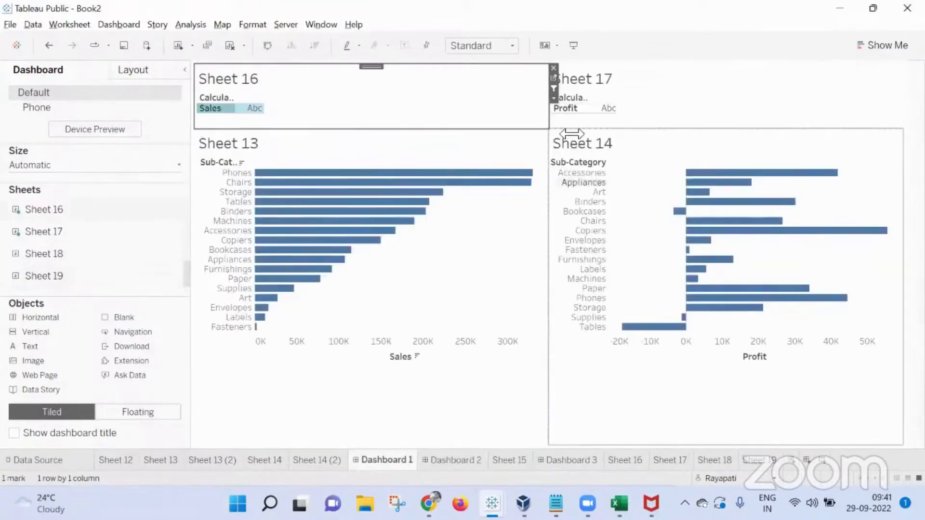
click(568, 114)
click(566, 107)
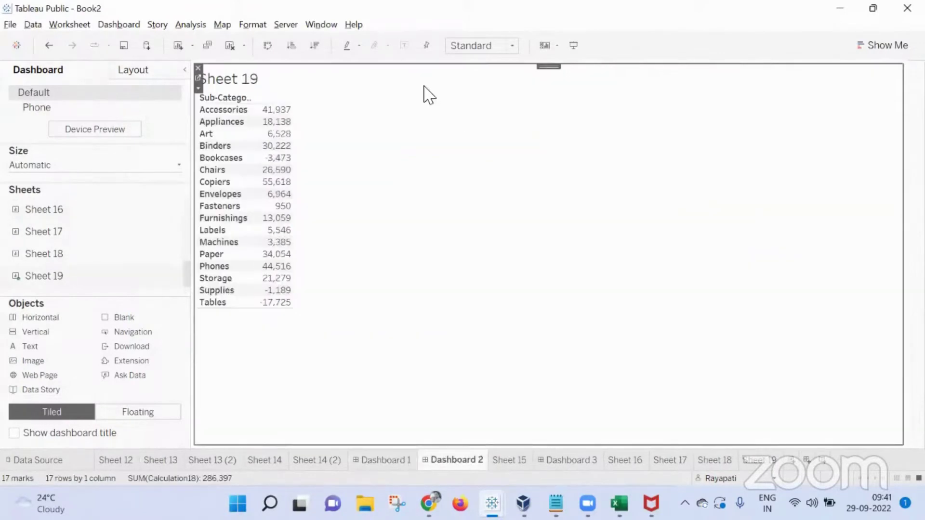